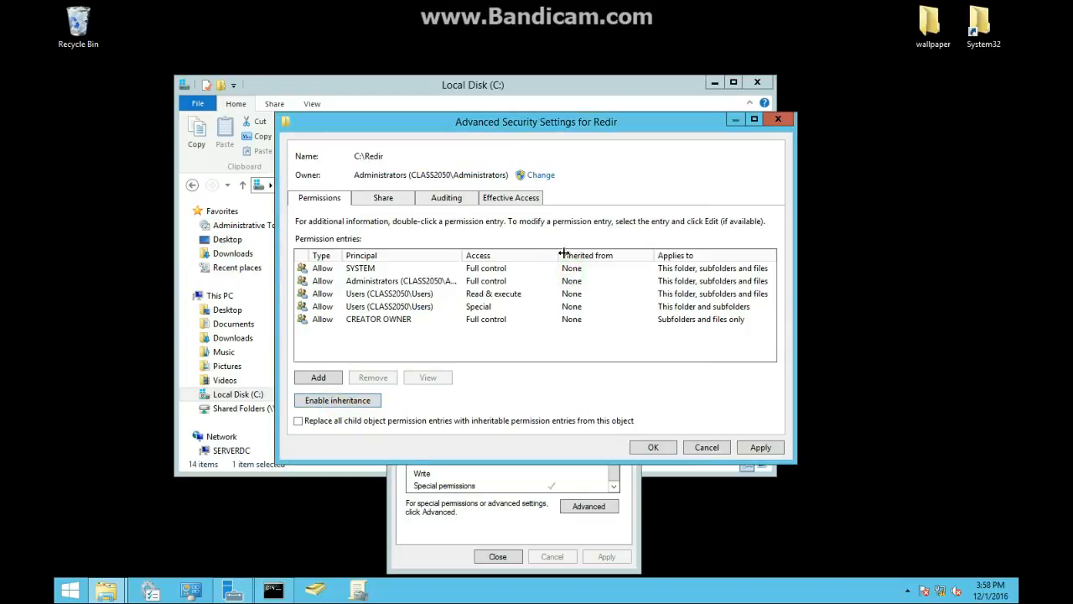
- Remove both Users permission entries from the Redir folder's advanced security settings
{"action": "left_click", "coordinate": [353, 296]}
{"action": "left_click", "coordinate": [371, 378]}
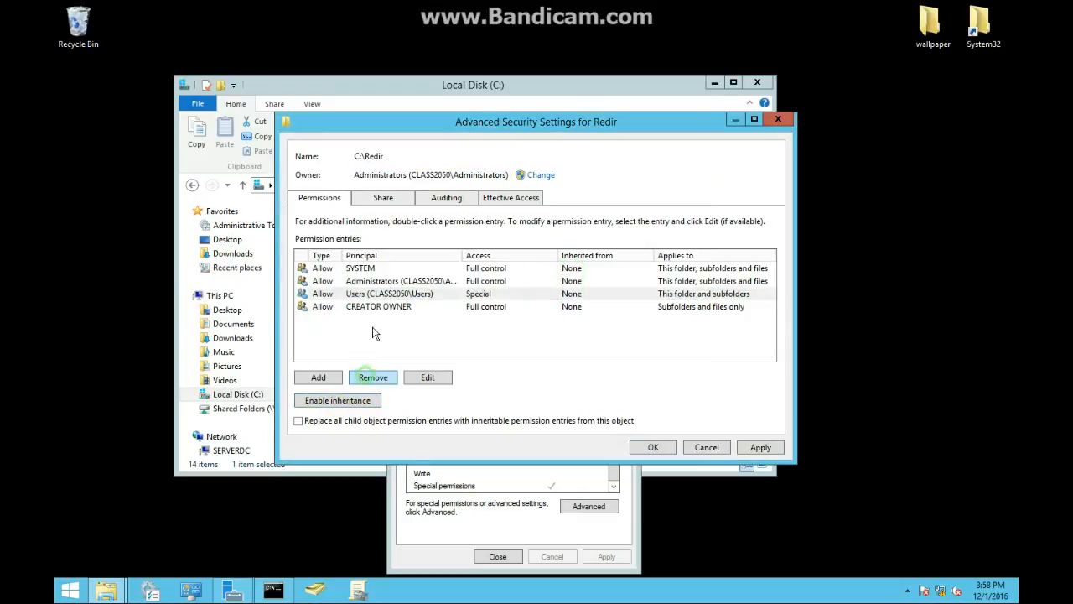
{"action": "left_click", "coordinate": [382, 281]}
{"action": "left_click", "coordinate": [388, 295]}
{"action": "left_click", "coordinate": [391, 382]}
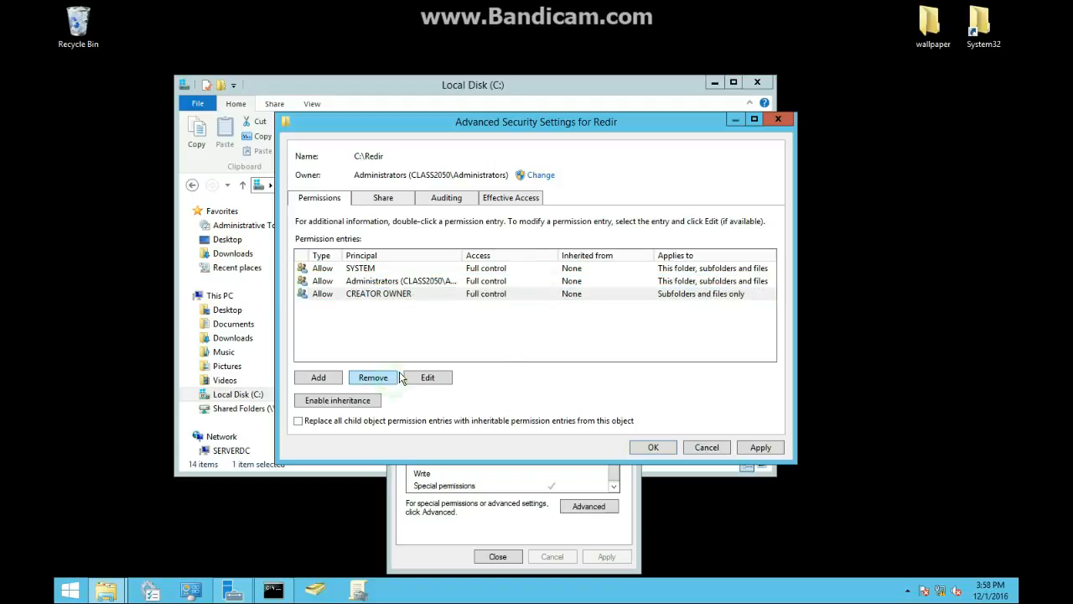
- Add a permission entry for the sysgroup principal, searching within the OU2050 location of Class2050.com
{"action": "left_click", "coordinate": [319, 379]}
{"action": "left_click", "coordinate": [317, 132]}
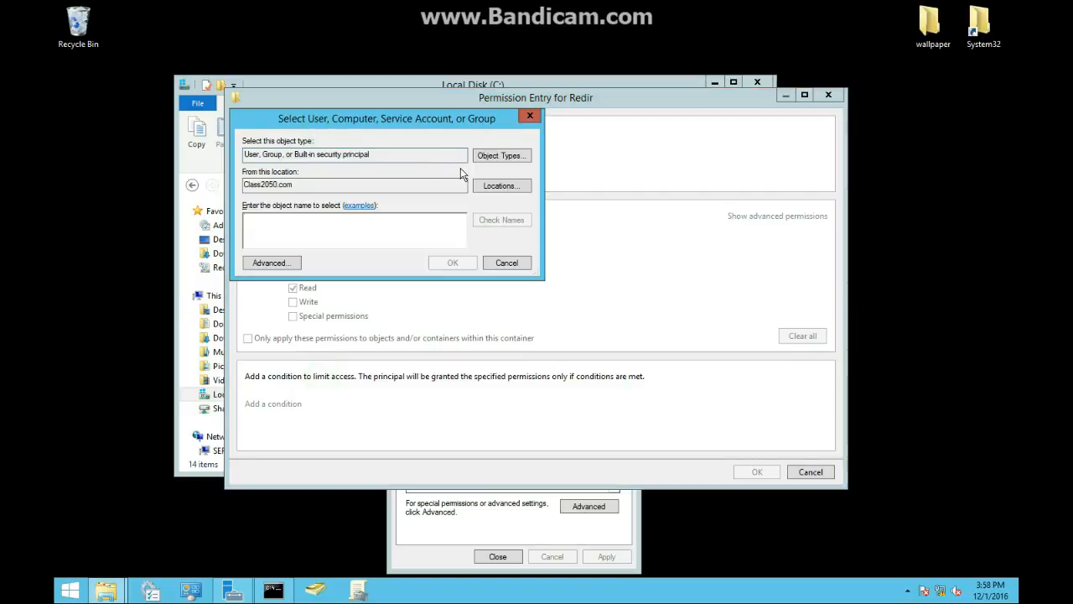
{"action": "left_click", "coordinate": [295, 265]}
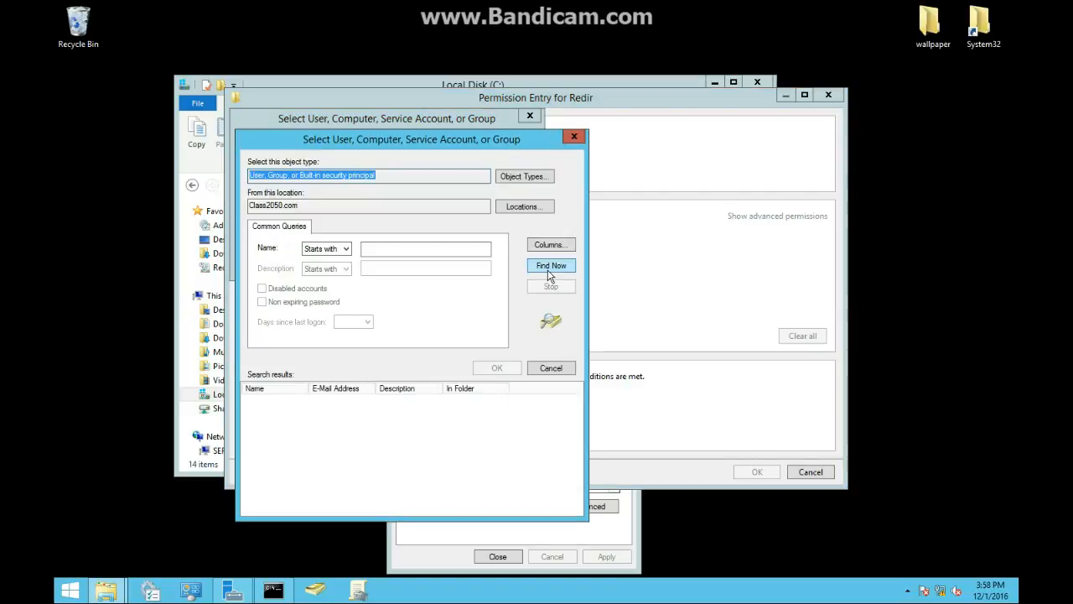
{"action": "left_click", "coordinate": [523, 206]}
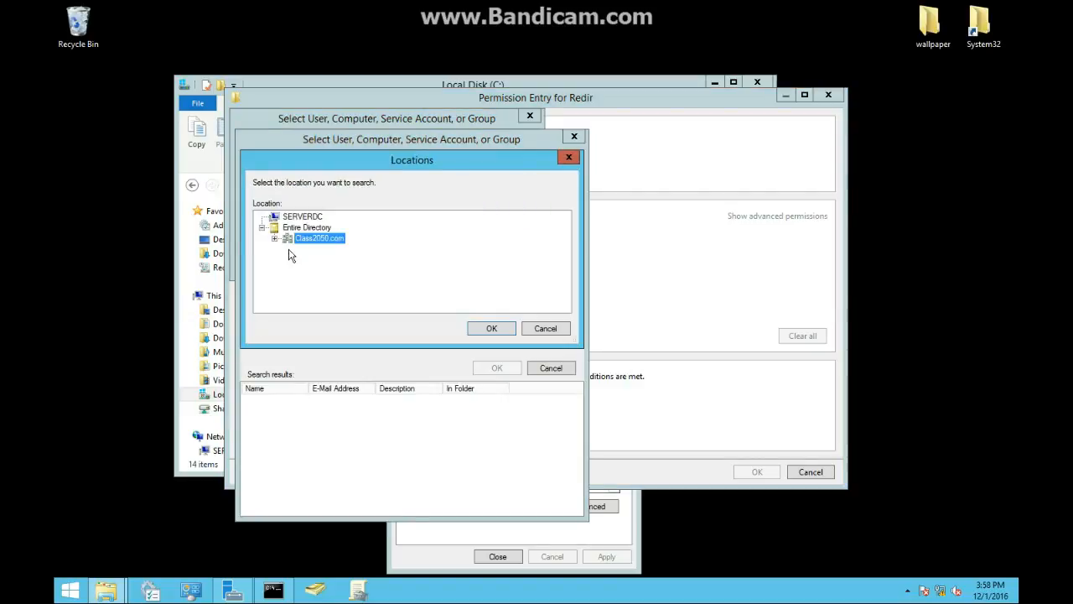
{"action": "left_click", "coordinate": [275, 238]}
{"action": "left_click", "coordinate": [321, 291]}
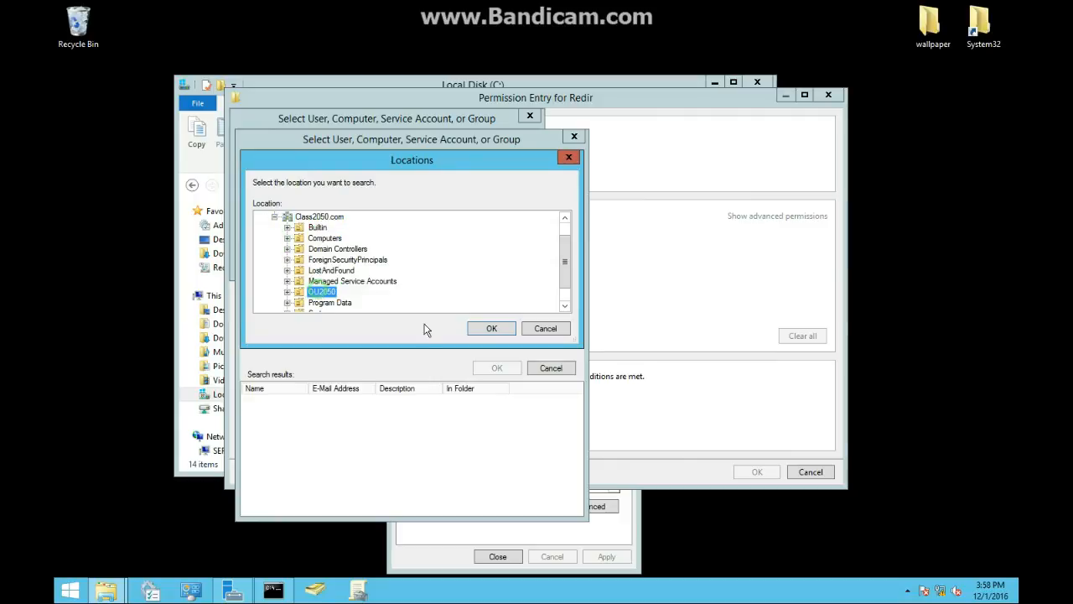
{"action": "left_click", "coordinate": [512, 328]}
{"action": "left_click", "coordinate": [552, 265]}
{"action": "scroll", "coordinate": [334, 412], "scroll_direction": "down", "scroll_amount": 6}
{"action": "left_click", "coordinate": [269, 457]}
{"action": "left_click", "coordinate": [494, 367]}
{"action": "left_click", "coordinate": [451, 264]}
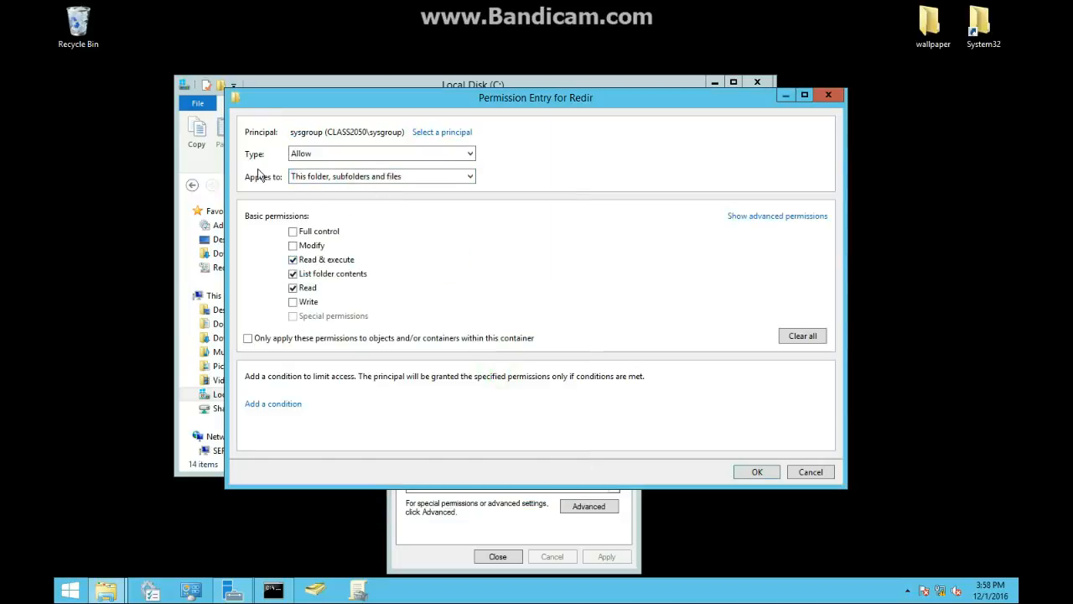
- Make the sysgroup entry apply to This folder only, add Create folders / append data, and save the entry
{"action": "left_click", "coordinate": [289, 177]}
{"action": "left_click", "coordinate": [317, 188]}
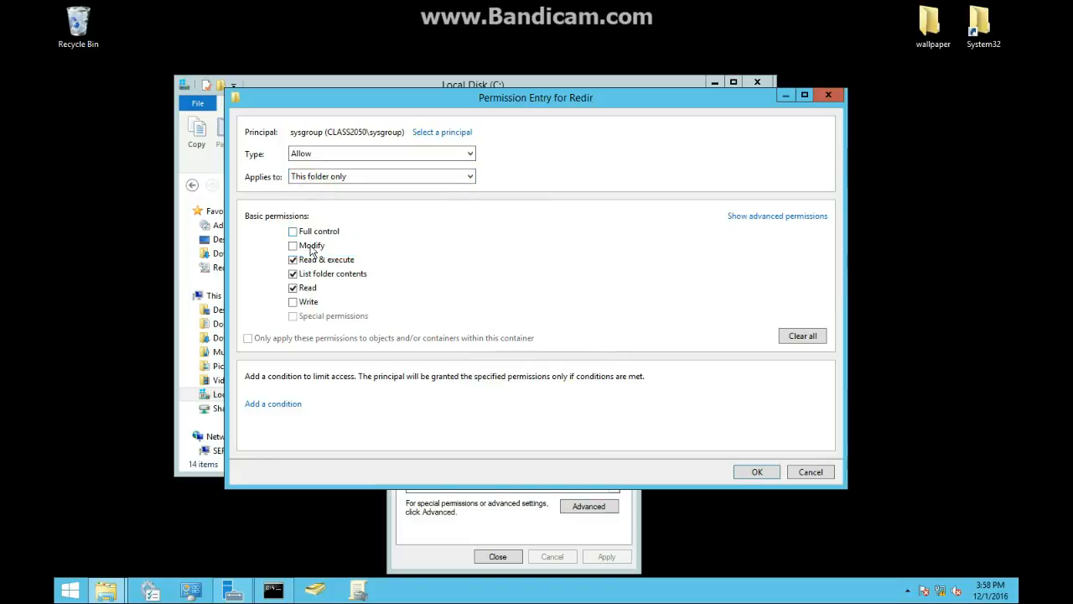
{"action": "left_click", "coordinate": [730, 217]}
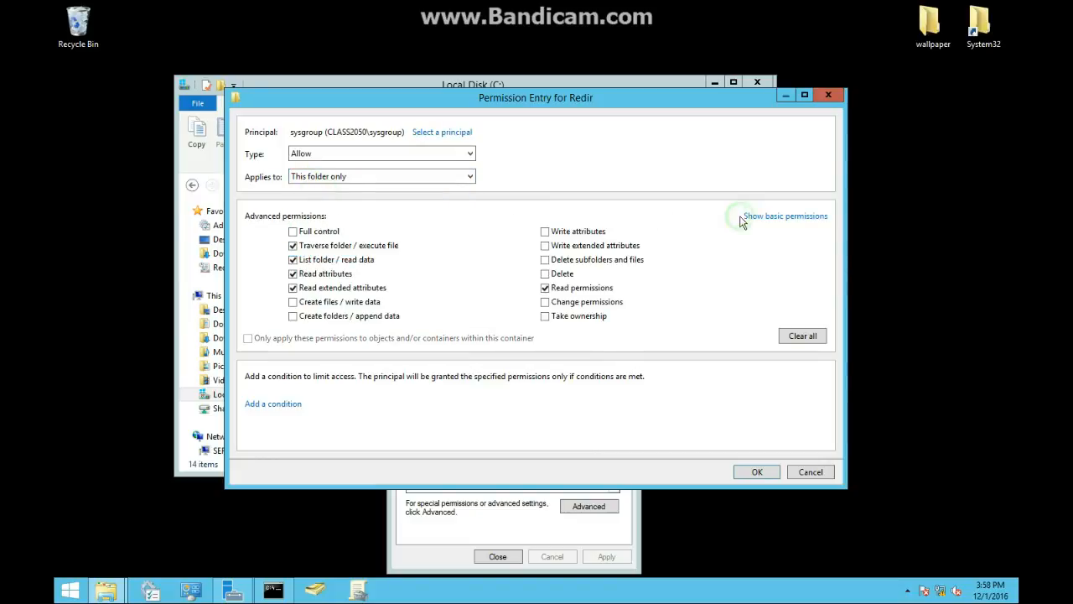
{"action": "left_click", "coordinate": [304, 318]}
{"action": "left_click", "coordinate": [757, 471]}
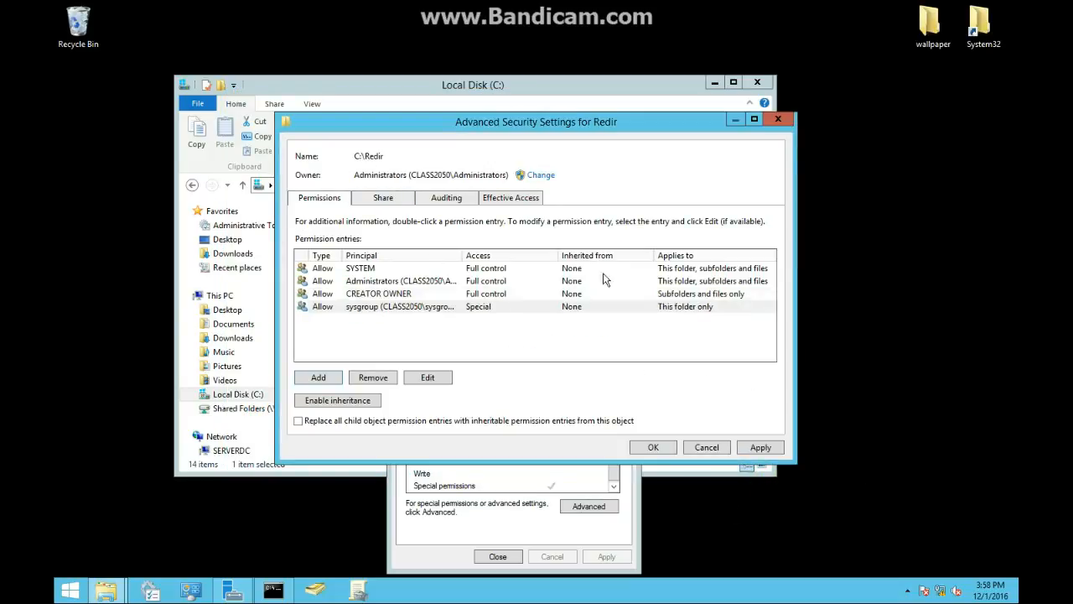
- Apply the advanced security settings and close them along with the Redir properties dialog
{"action": "left_click", "coordinate": [760, 447]}
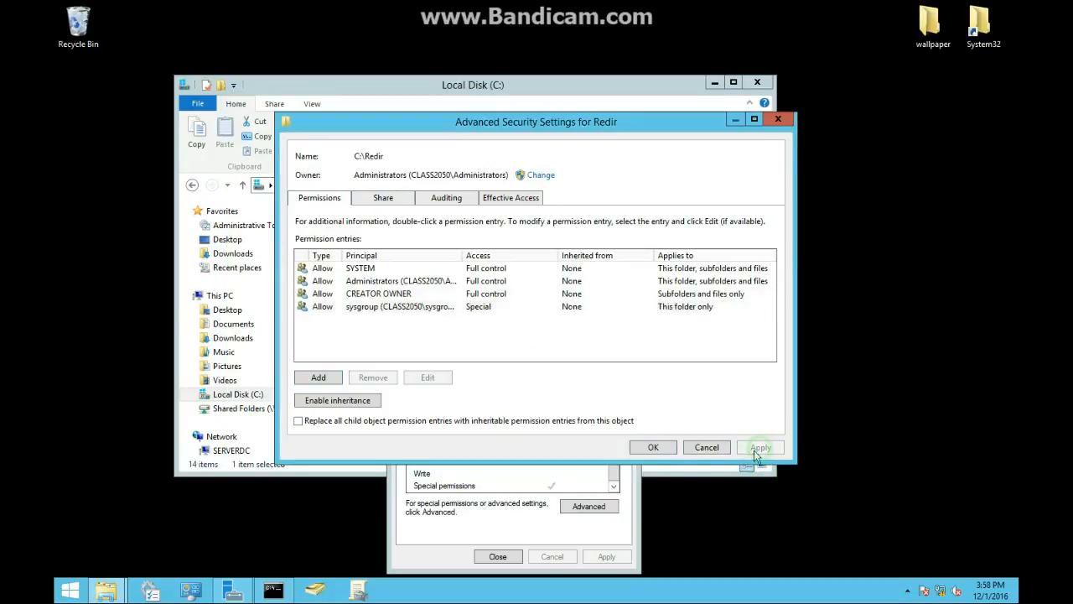
{"action": "left_click", "coordinate": [653, 446]}
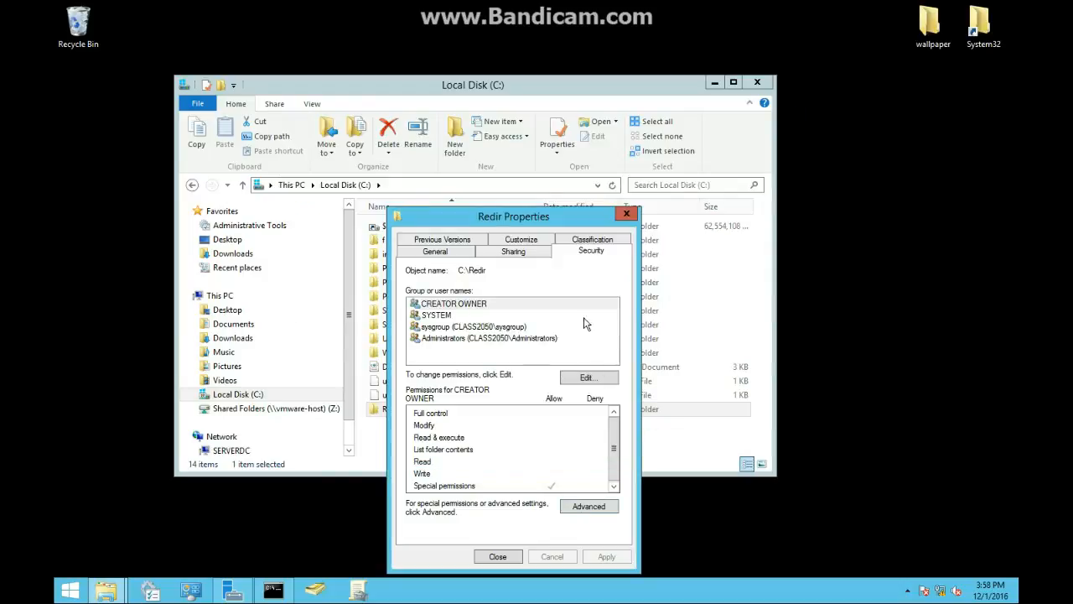
{"action": "left_click", "coordinate": [634, 209]}
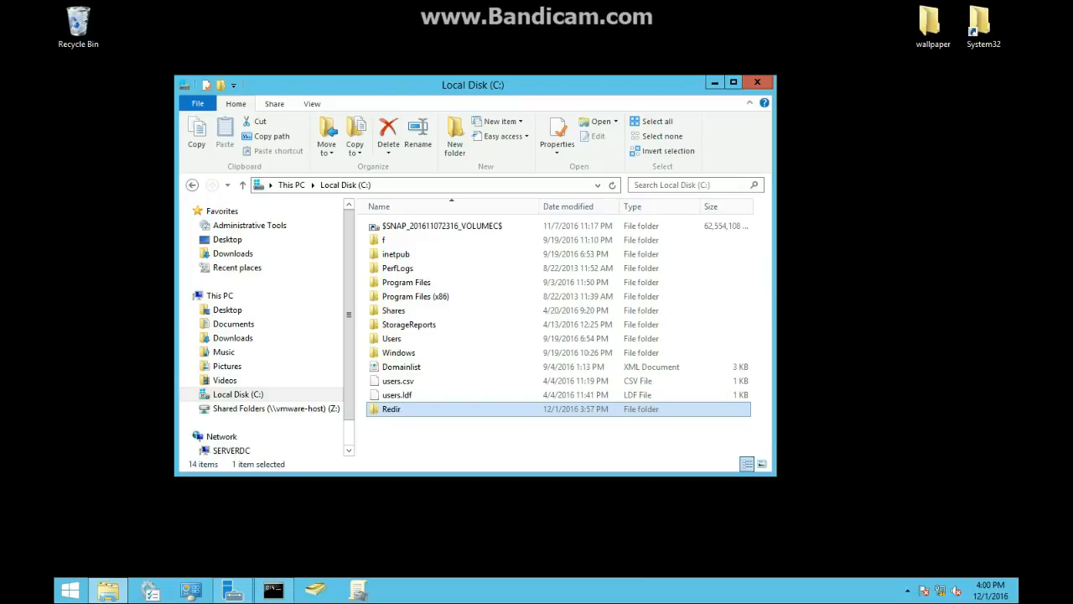
- Open Group Policy Management and select the OU2050 organizational unit under Class2050.com
{"action": "left_click", "coordinate": [362, 587]}
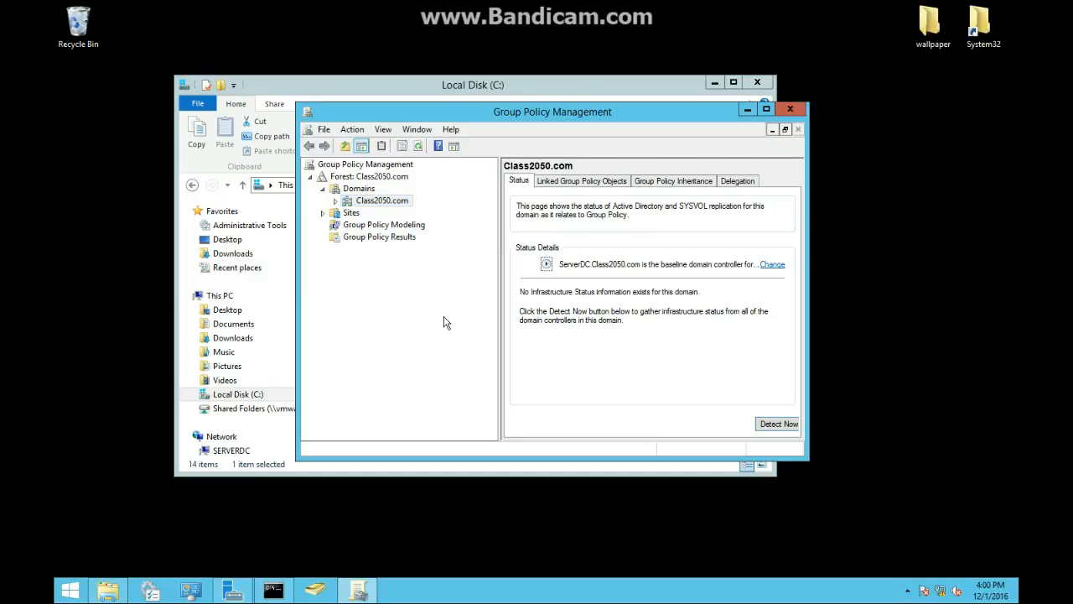
{"action": "left_click", "coordinate": [335, 201]}
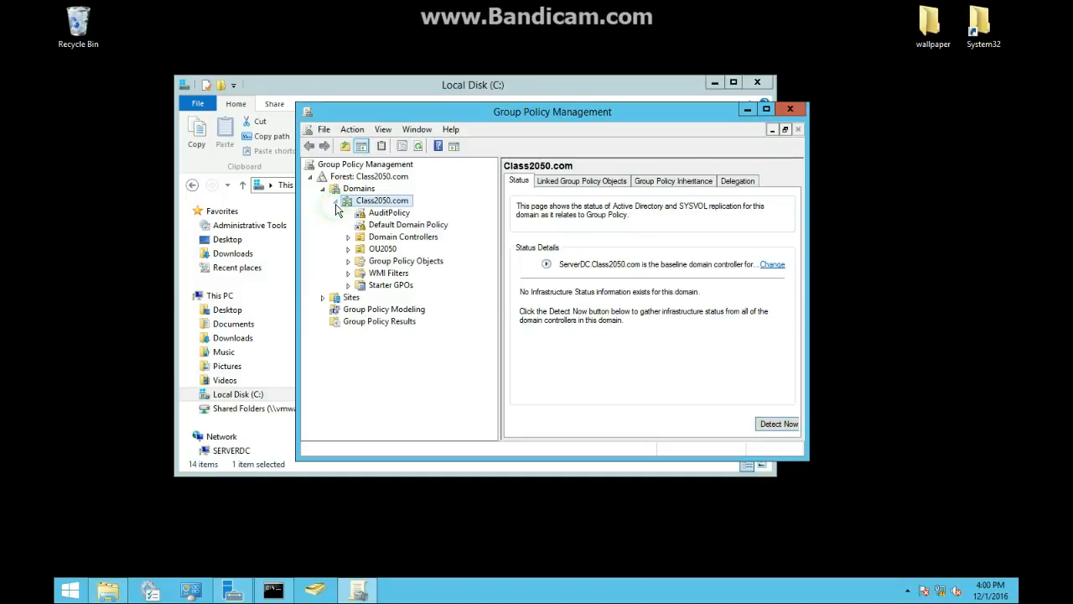
{"action": "left_click", "coordinate": [379, 250]}
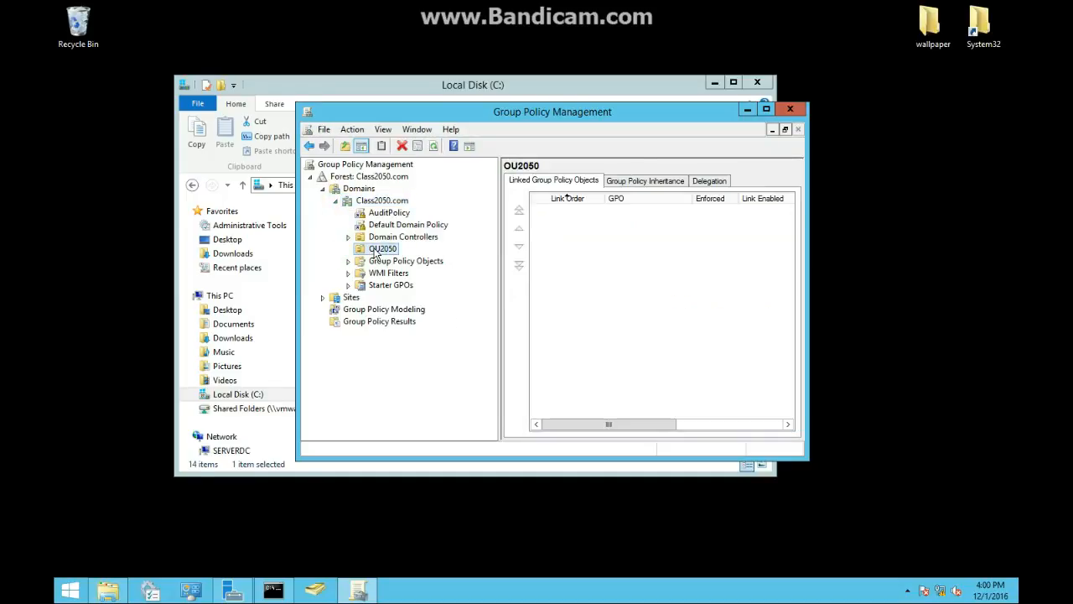
- Create a new GPO linked to OU2050 named New Group Policy Objectgffg
{"action": "right_click", "coordinate": [376, 253]}
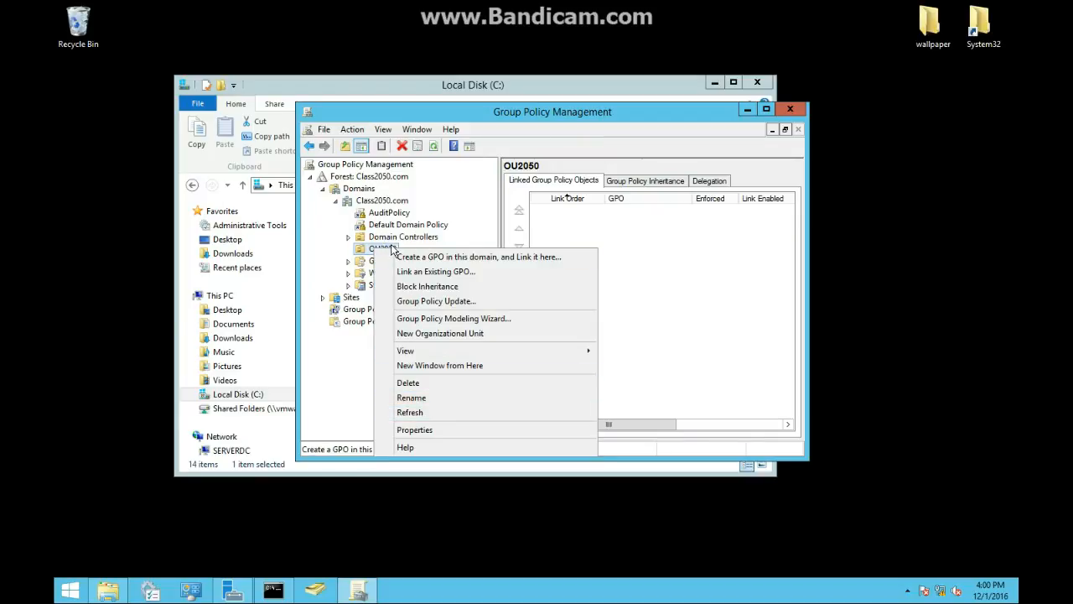
{"action": "left_click", "coordinate": [409, 257]}
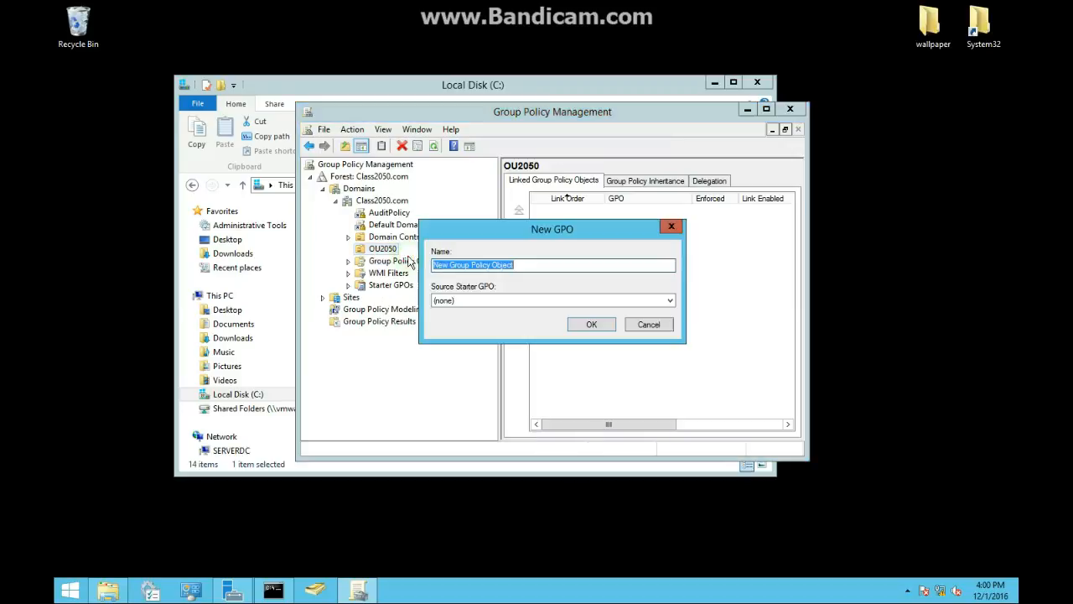
{"action": "left_click", "coordinate": [593, 328]}
{"action": "left_click", "coordinate": [654, 318]}
{"action": "left_click", "coordinate": [532, 264]}
{"action": "type", "text": "gffg"}
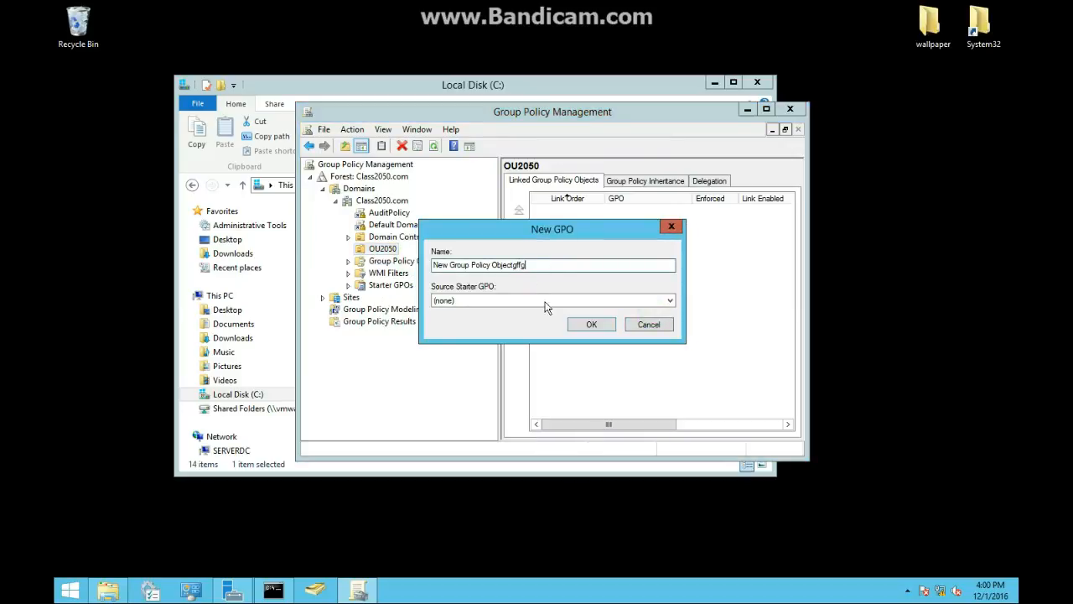
{"action": "left_click", "coordinate": [588, 325]}
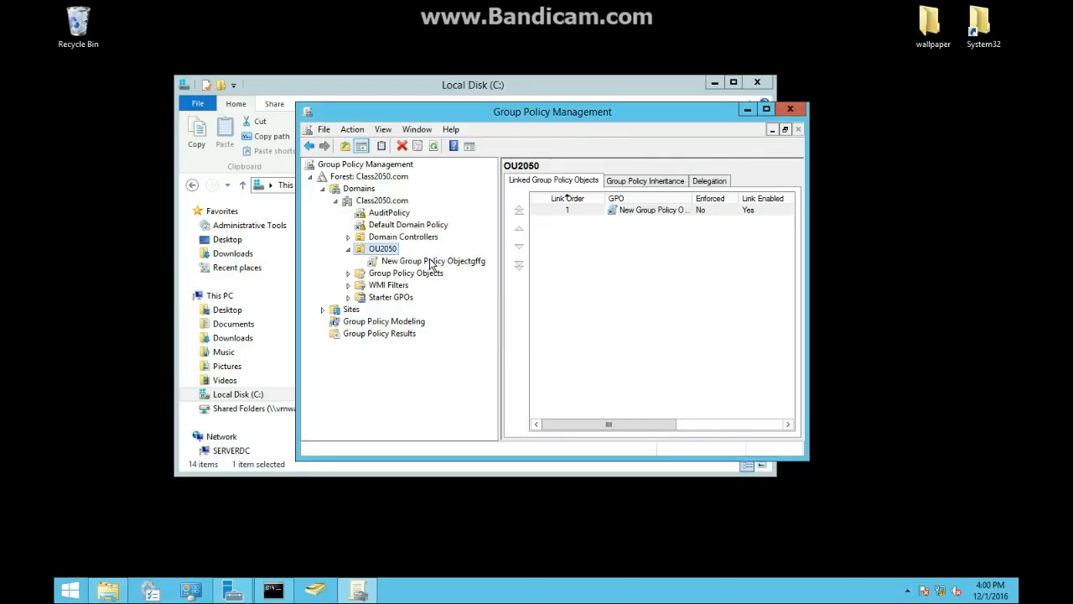
- Open the new New Group Policy Objectgffg GPO for editing
{"action": "left_click", "coordinate": [432, 261]}
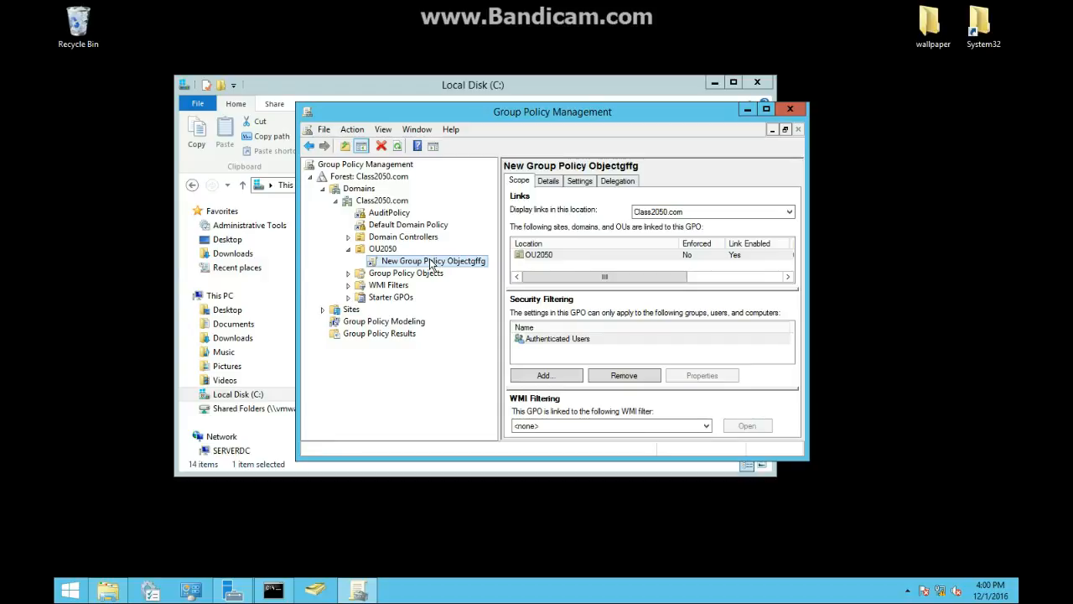
{"action": "right_click", "coordinate": [430, 261]}
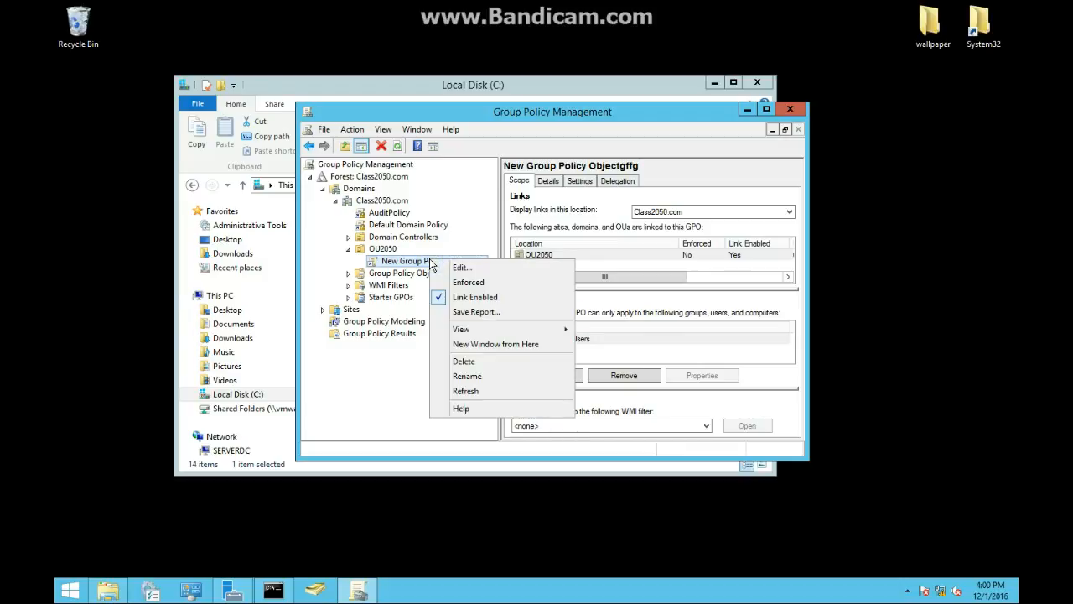
{"action": "left_click", "coordinate": [422, 259]}
{"action": "right_click", "coordinate": [375, 253]}
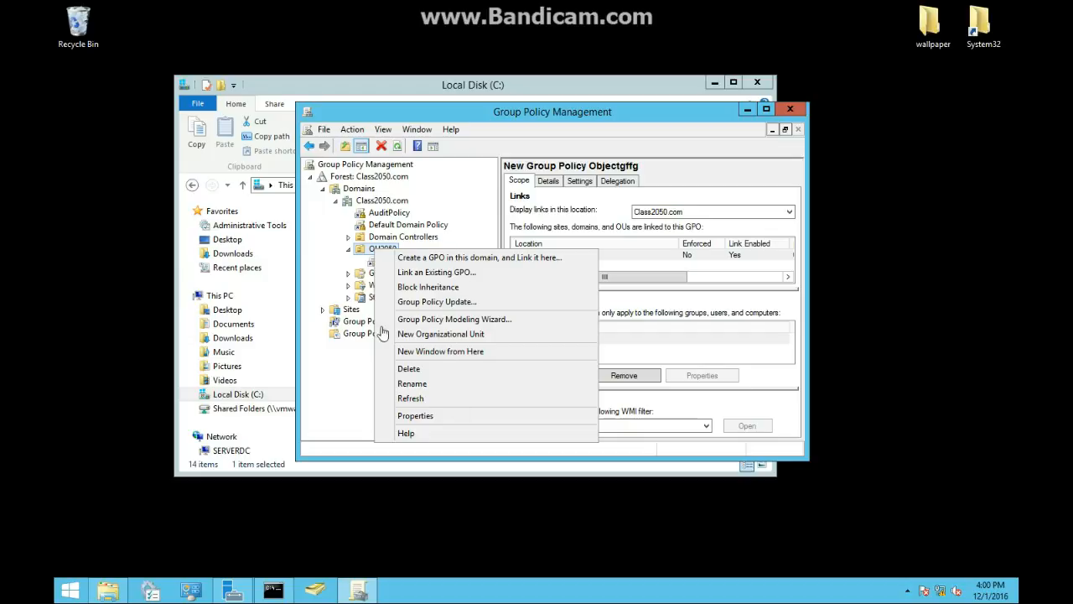
{"action": "left_click", "coordinate": [566, 229]}
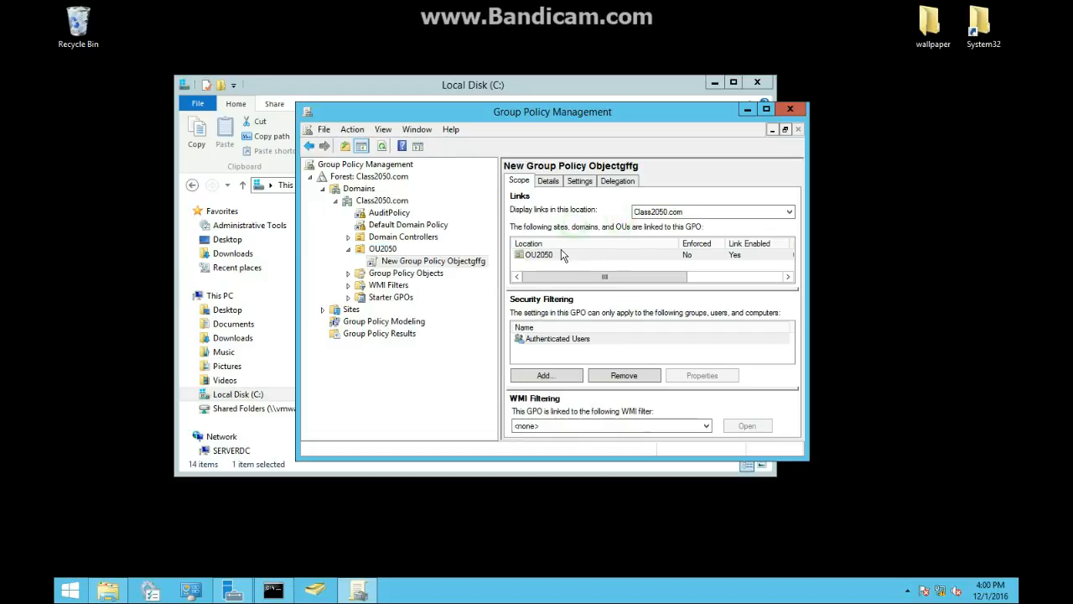
{"action": "right_click", "coordinate": [562, 259]}
{"action": "left_click", "coordinate": [542, 250]}
{"action": "right_click", "coordinate": [544, 252]}
{"action": "right_click", "coordinate": [383, 262]}
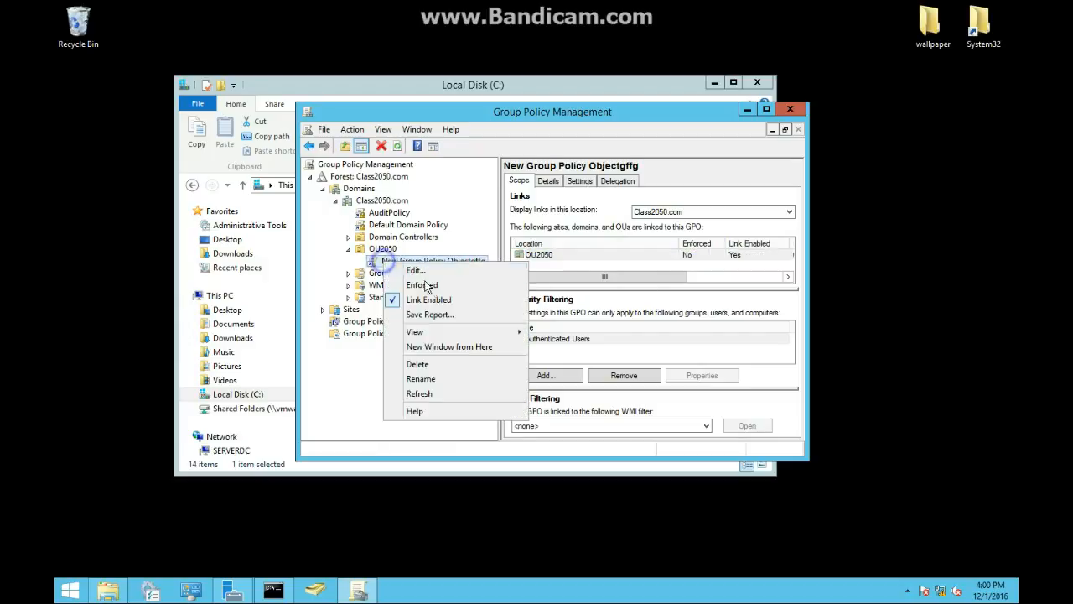
{"action": "left_click", "coordinate": [420, 274]}
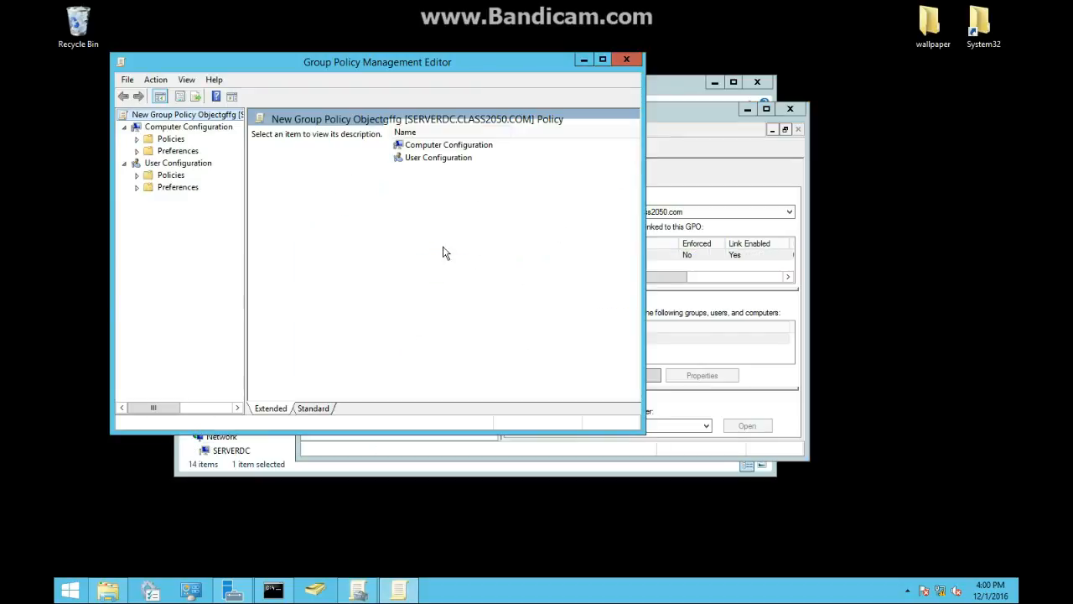
- Navigate to User Configuration's Folder Redirection policies and open the Desktop folder entry
{"action": "left_click", "coordinate": [136, 176]}
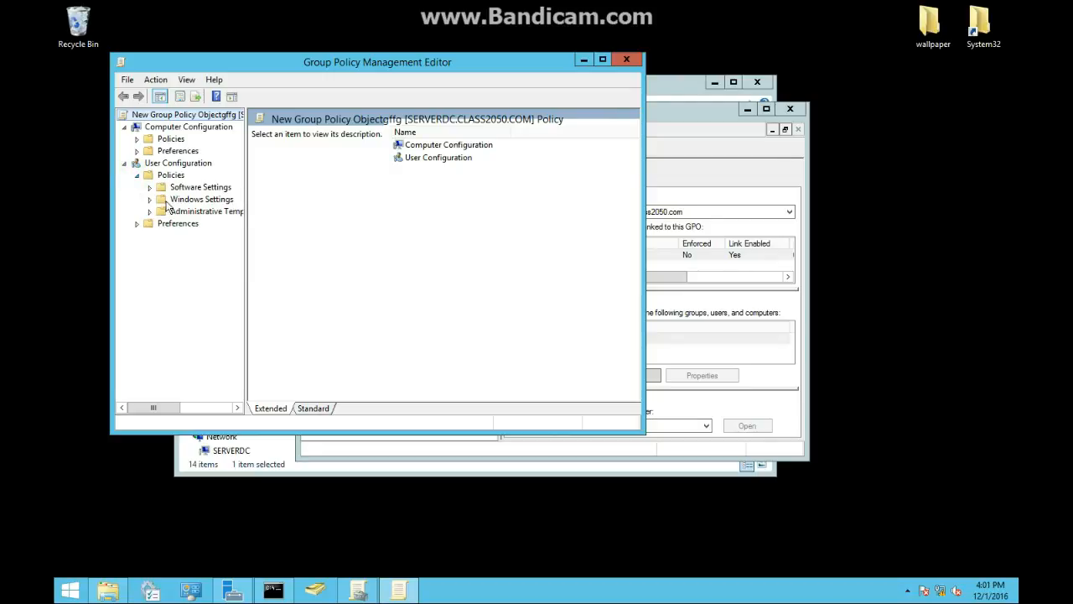
{"action": "left_click", "coordinate": [150, 199]}
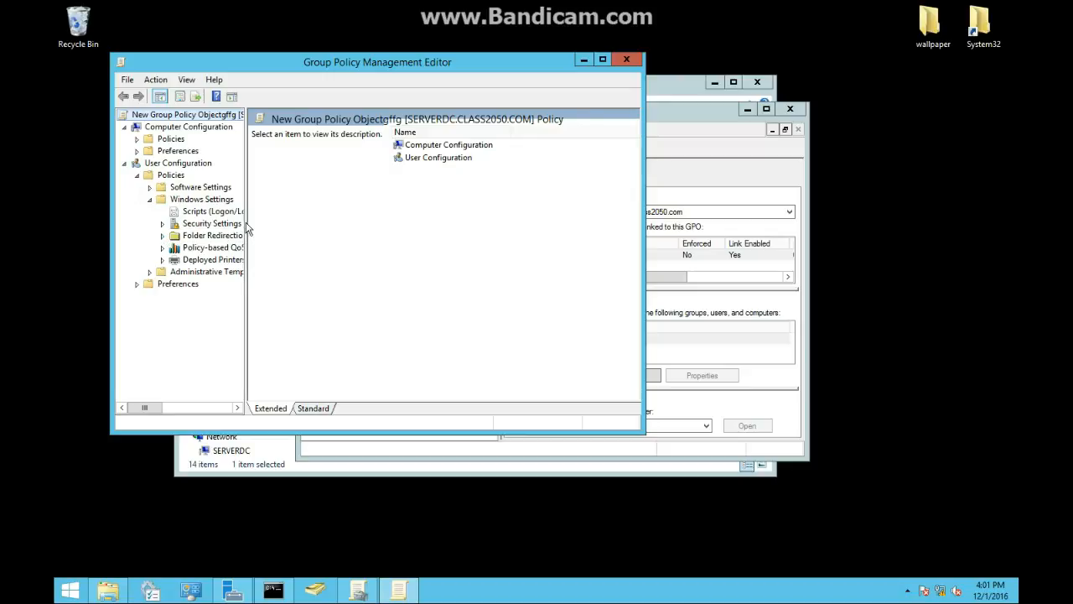
{"action": "left_click_drag", "start_coordinate": [248, 222], "coordinate": [326, 232]}
{"action": "left_click", "coordinate": [214, 236]}
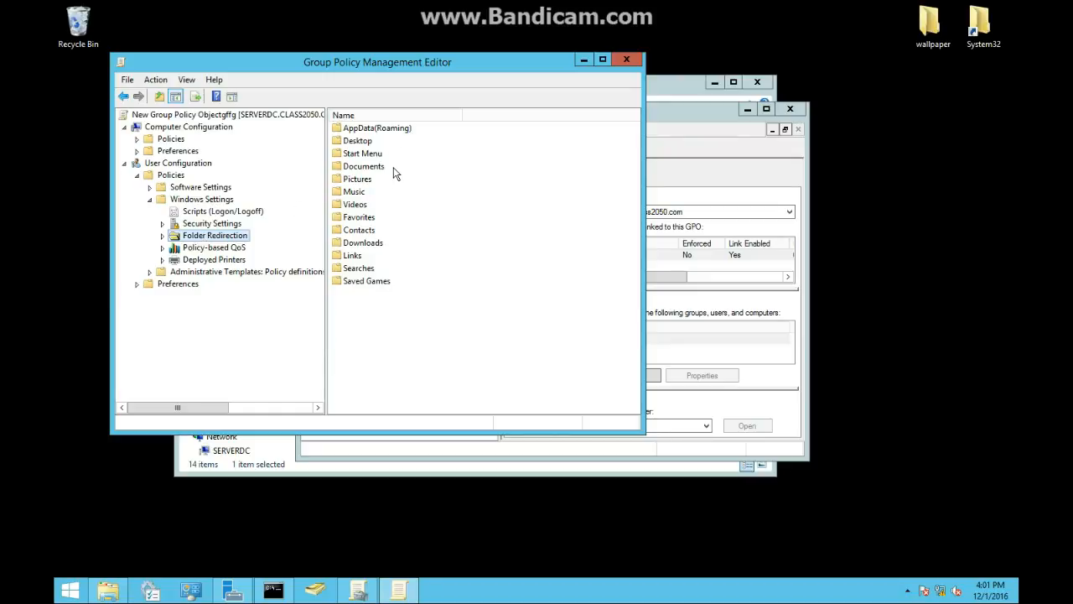
{"action": "double_click", "coordinate": [363, 143]}
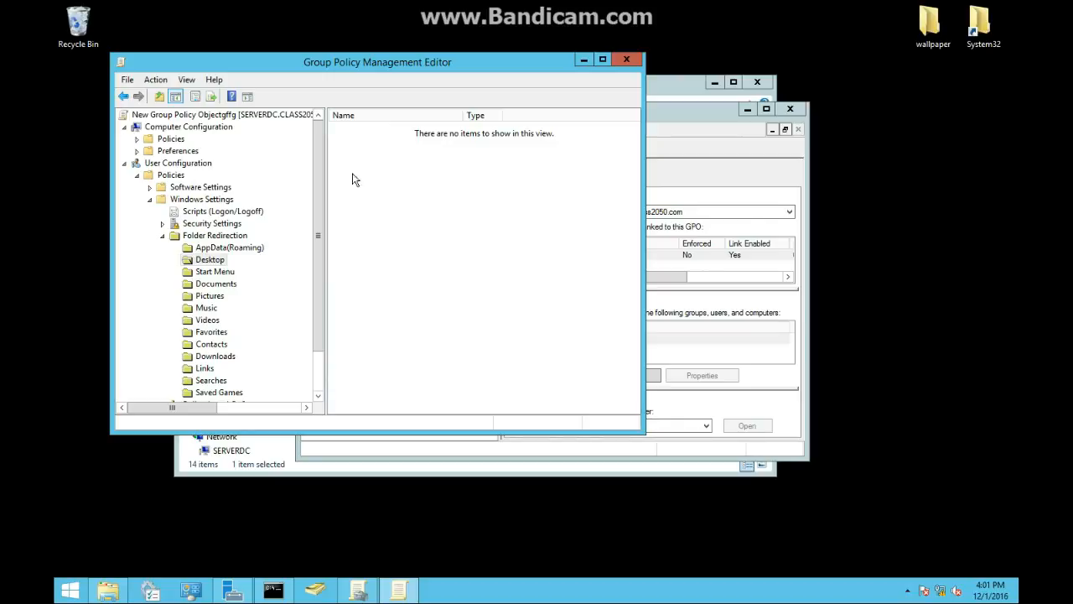
- Open the Desktop folder's redirection properties and review its Settings and Target tabs
{"action": "right_click", "coordinate": [194, 262]}
{"action": "key", "text": "Escape"}
{"action": "right_click", "coordinate": [192, 263]}
{"action": "left_click", "coordinate": [238, 303]}
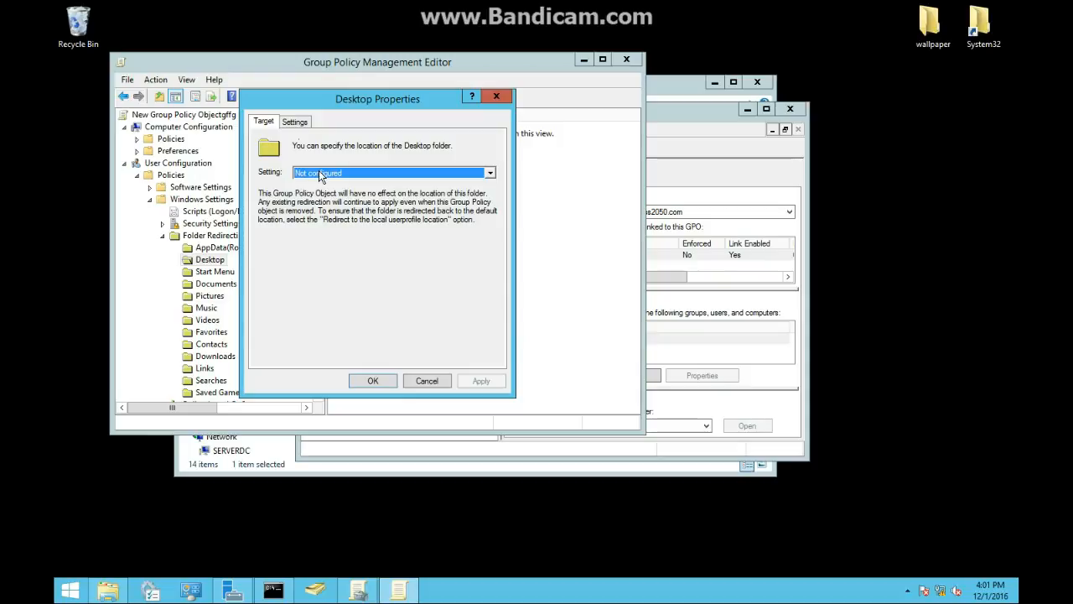
{"action": "left_click", "coordinate": [305, 123]}
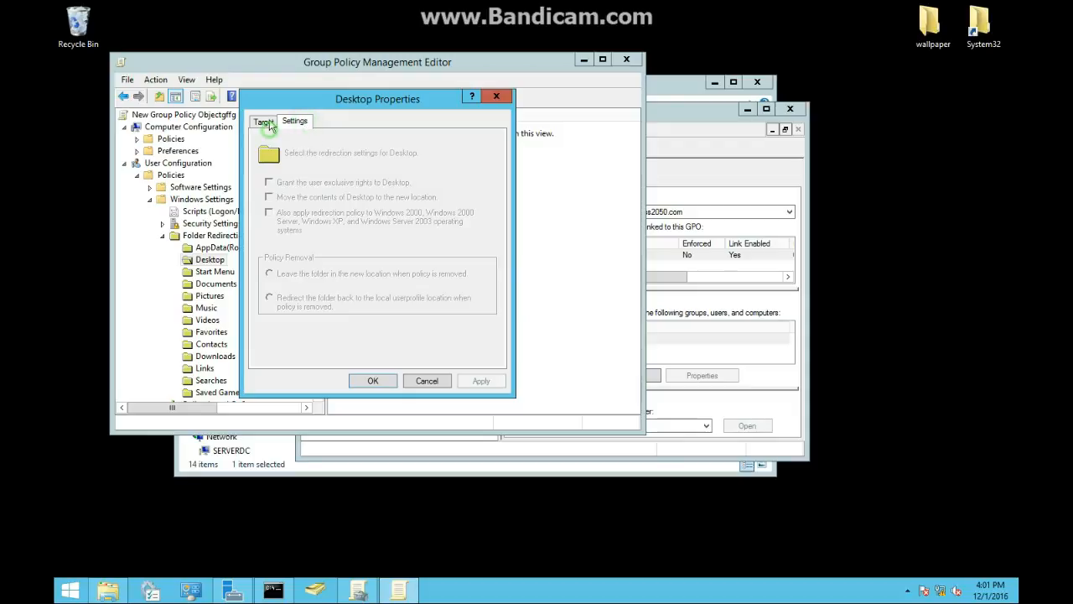
{"action": "left_click", "coordinate": [267, 124]}
- Set the Desktop redirection to Basic, redirecting everyone's folder and creating a folder for each user under the root path
{"action": "left_click", "coordinate": [377, 174]}
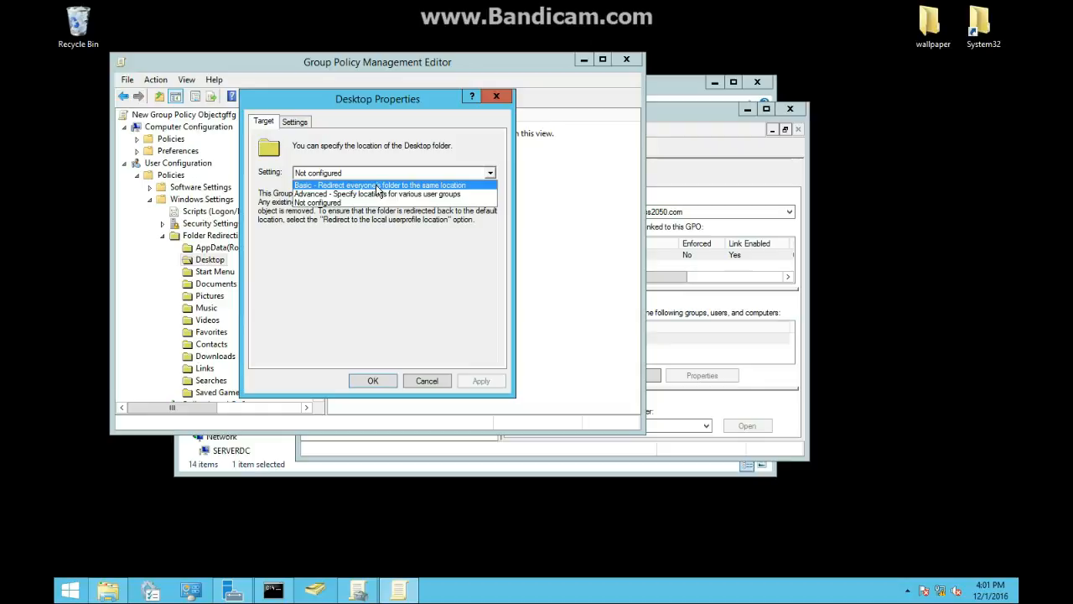
{"action": "left_click", "coordinate": [376, 184]}
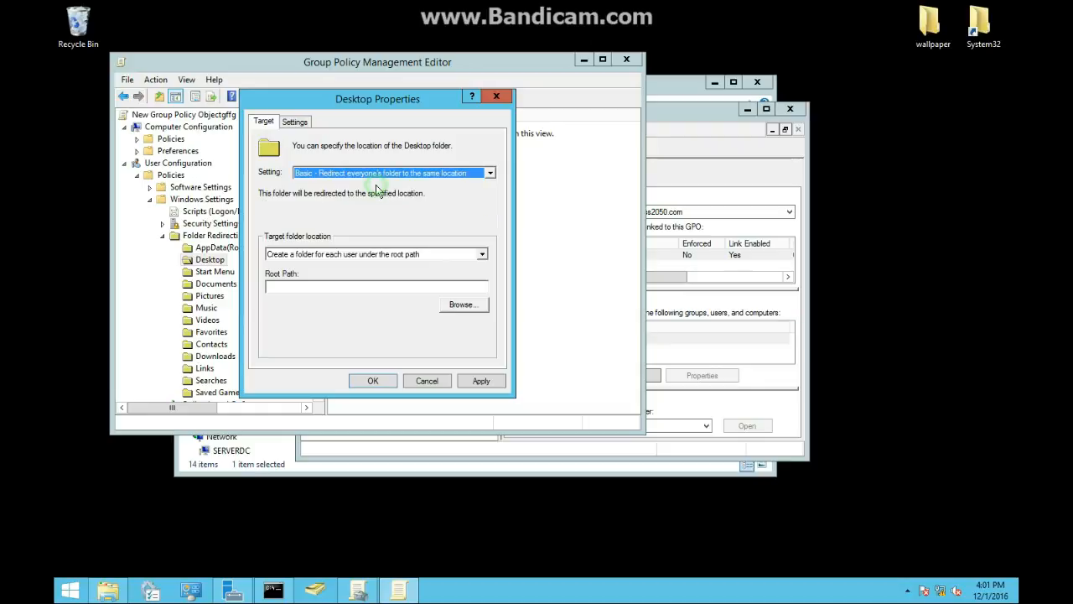
{"action": "left_click", "coordinate": [321, 254]}
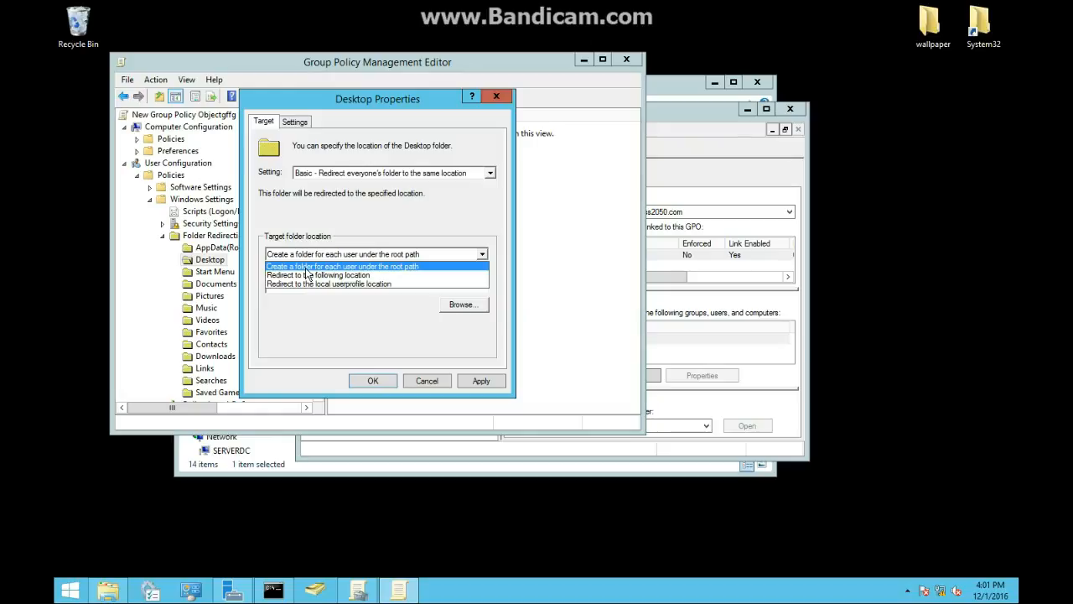
{"action": "left_click", "coordinate": [305, 267]}
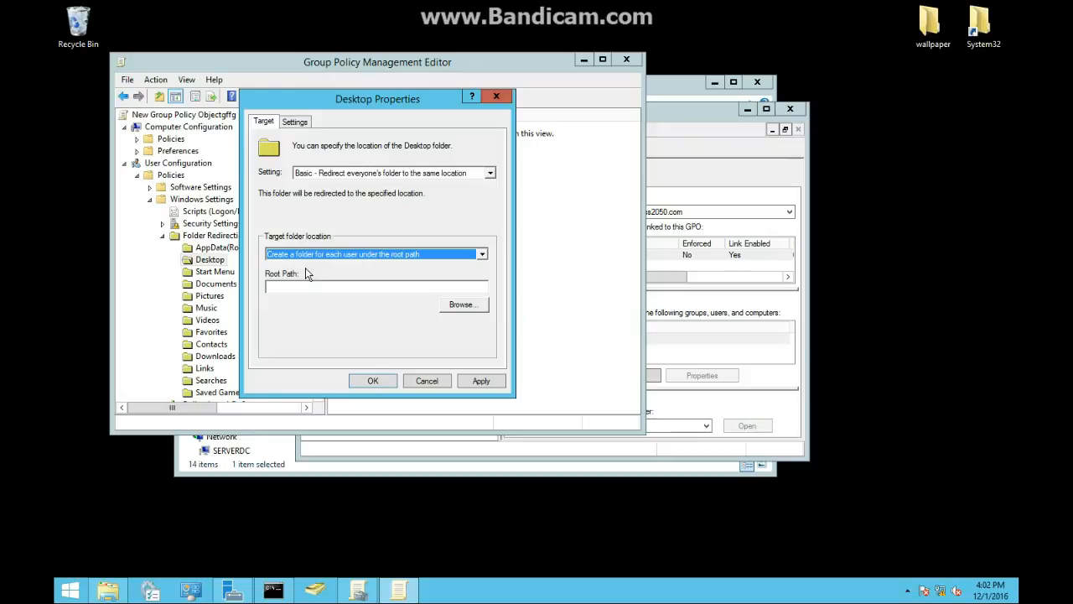
{"action": "left_click", "coordinate": [412, 289]}
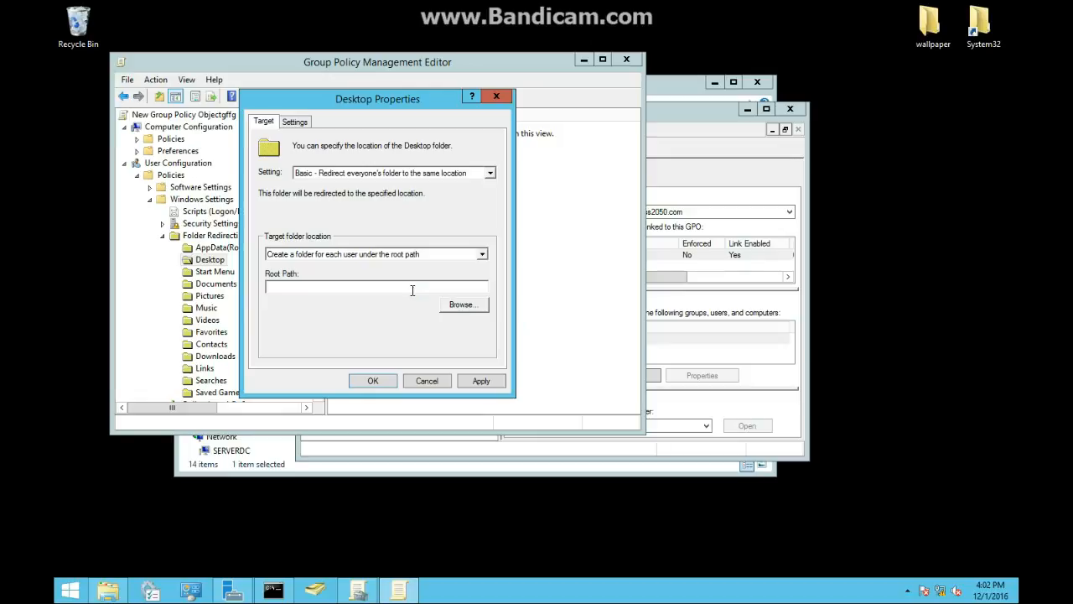
- Switch to File Explorer and open the \\SERVERDC network location
{"action": "left_click", "coordinate": [125, 592]}
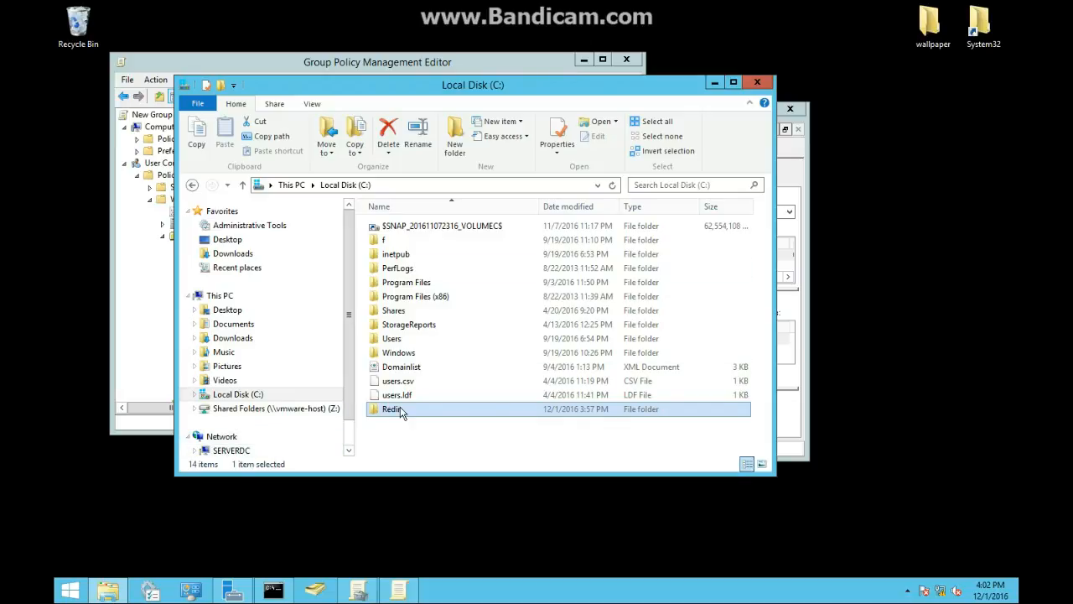
{"action": "left_click", "coordinate": [391, 183]}
{"action": "left_click", "coordinate": [323, 186]}
{"action": "key", "text": "BackSpace"}
{"action": "key", "text": "BackSpace"}
{"action": "key", "text": "BackSpace"}
{"action": "type", "text": "\\\\"}
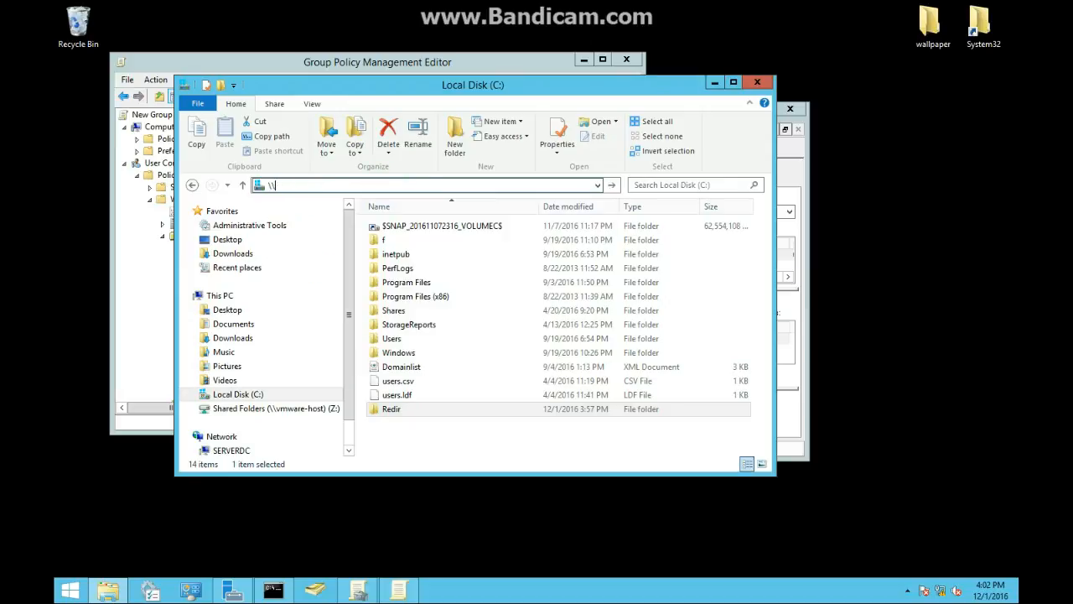
{"action": "type", "text": "servERDC"}
{"action": "key", "text": "Return"}
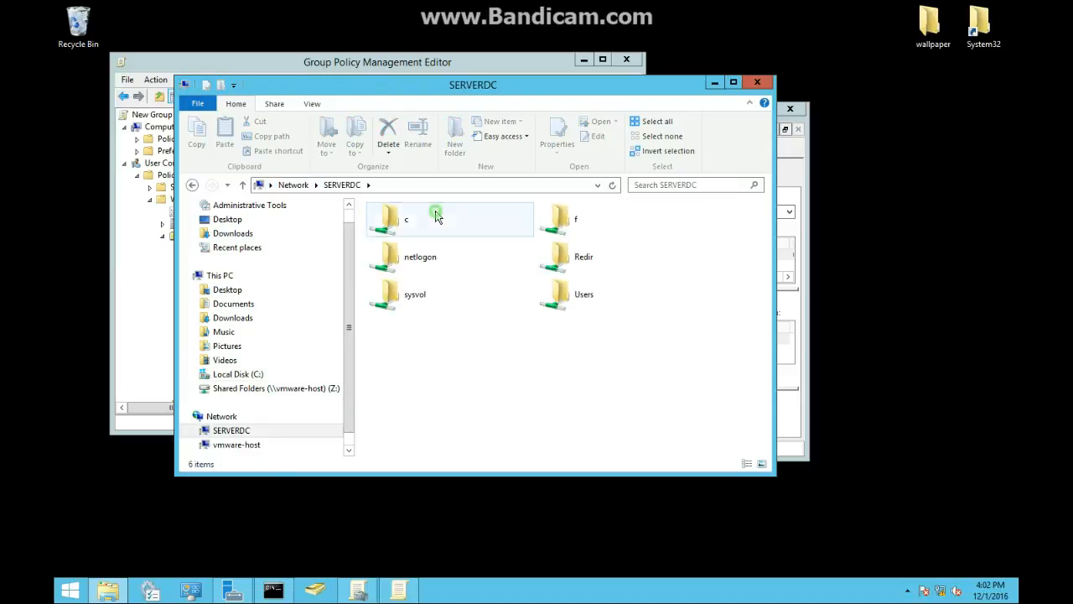
- Open the Redir folder inside the c share and copy its path \\Serverdc\c\Redir
{"action": "double_click", "coordinate": [437, 214]}
{"action": "left_click", "coordinate": [396, 312]}
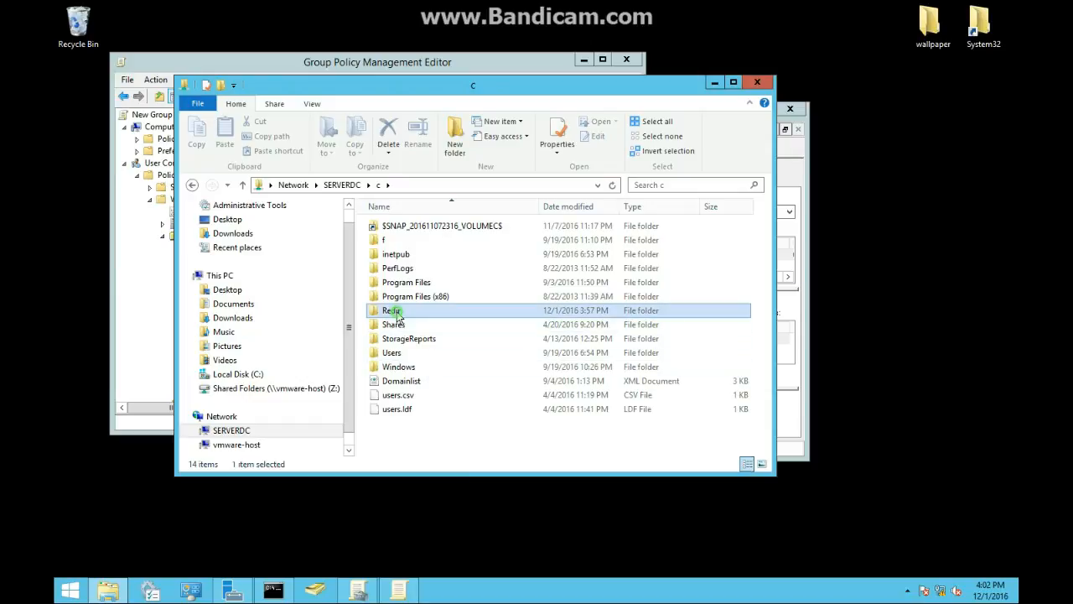
{"action": "left_click", "coordinate": [414, 184]}
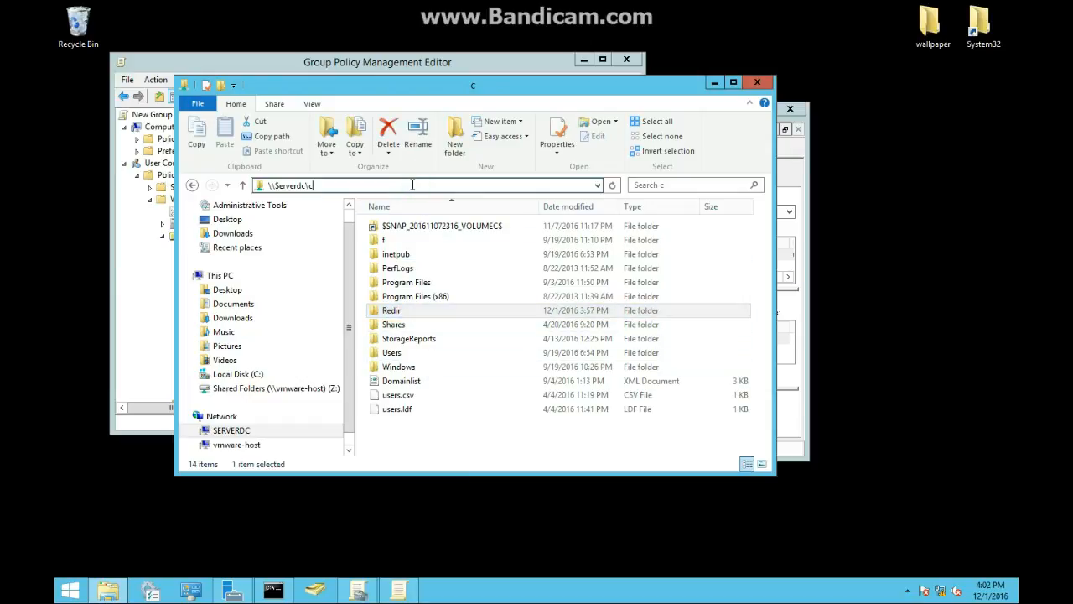
{"action": "type", "text": "\\"}
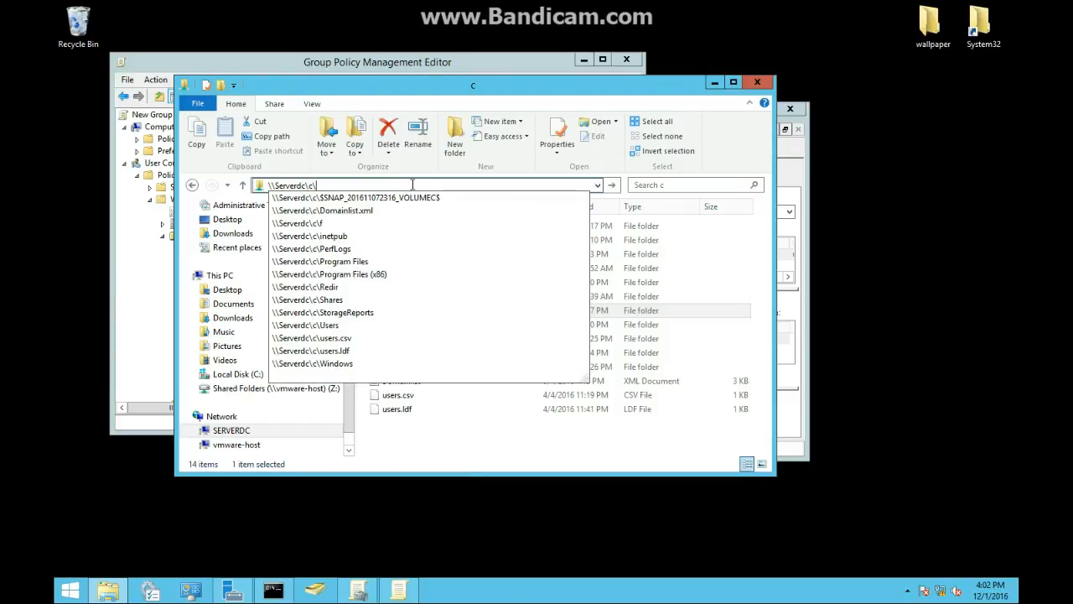
{"action": "left_click", "coordinate": [360, 287]}
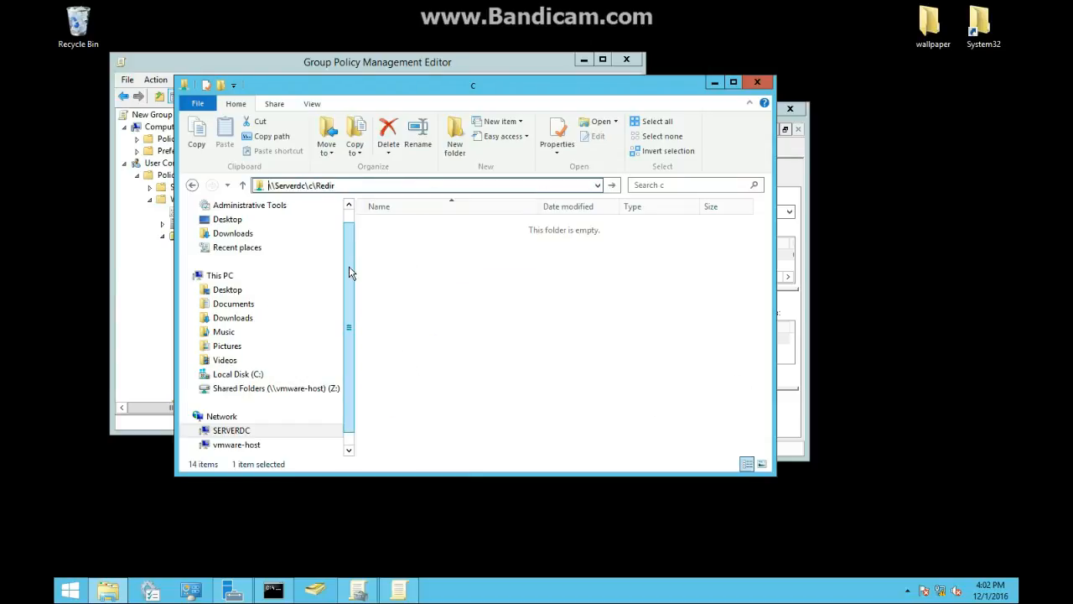
{"action": "left_click", "coordinate": [443, 185]}
{"action": "left_click", "coordinate": [443, 186]}
{"action": "left_click_drag", "start_coordinate": [407, 184], "coordinate": [240, 187]}
{"action": "key", "text": "ctrl+c"}
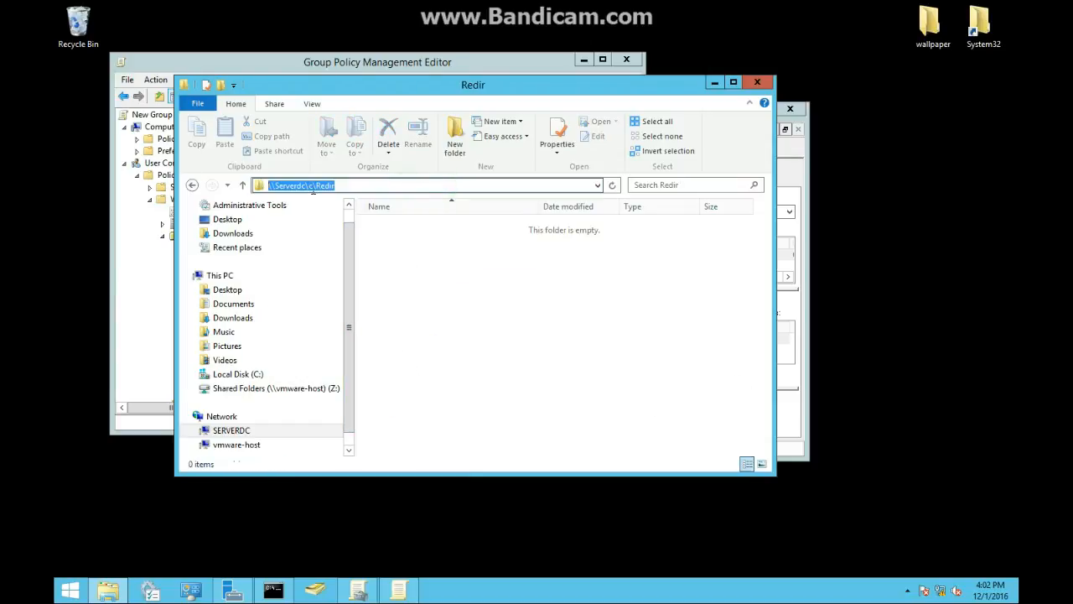
- Paste \\Serverdc\c\Redir as the Desktop root path, apply, accept the warning and close the properties
{"action": "left_click", "coordinate": [714, 83]}
{"action": "left_click", "coordinate": [323, 286]}
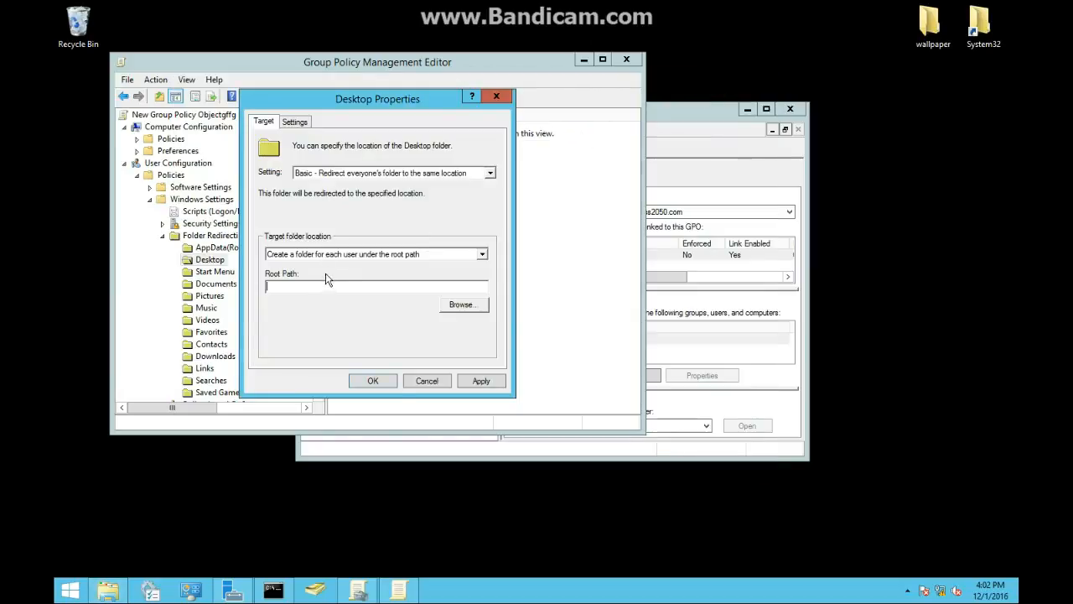
{"action": "key", "text": "ctrl+v"}
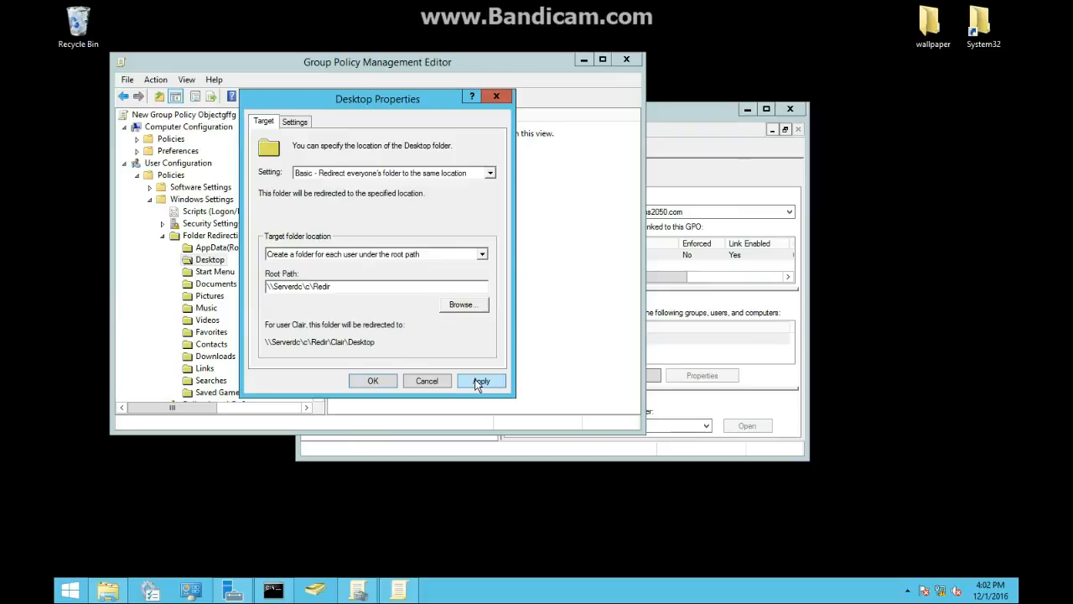
{"action": "left_click", "coordinate": [480, 381]}
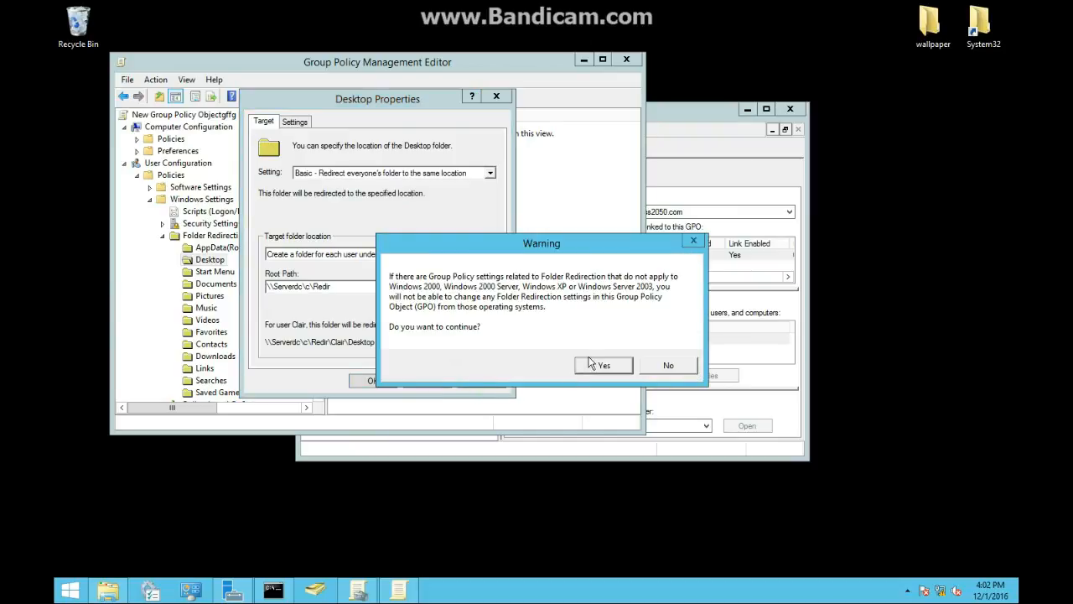
{"action": "left_click", "coordinate": [601, 365]}
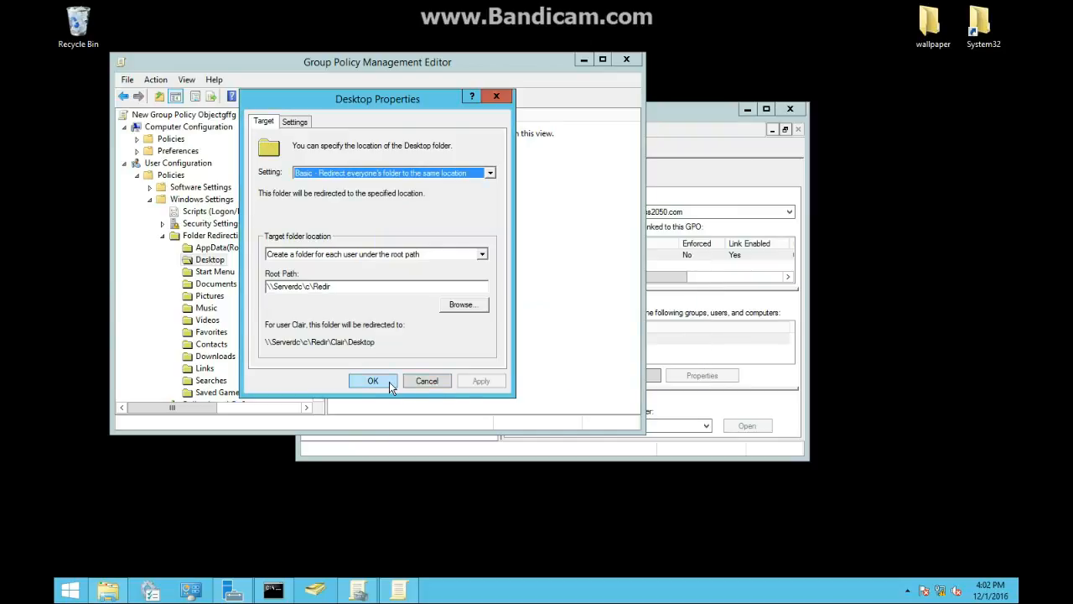
{"action": "left_click", "coordinate": [381, 381]}
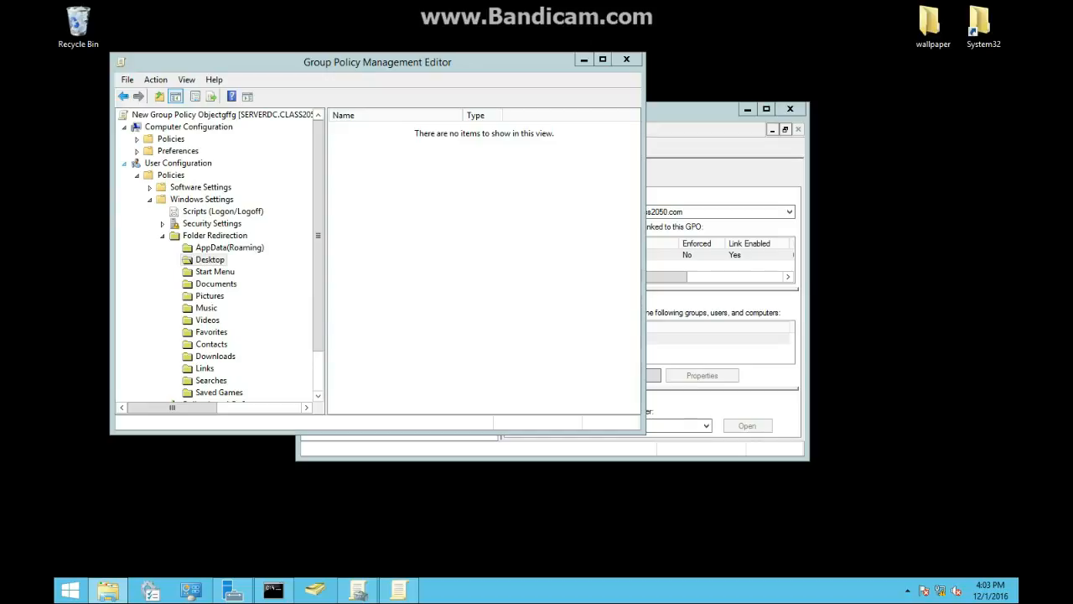
- Open the Documents folder's redirection properties and set it to Basic, redirecting everyone's folder to the same location
{"action": "left_click", "coordinate": [219, 285]}
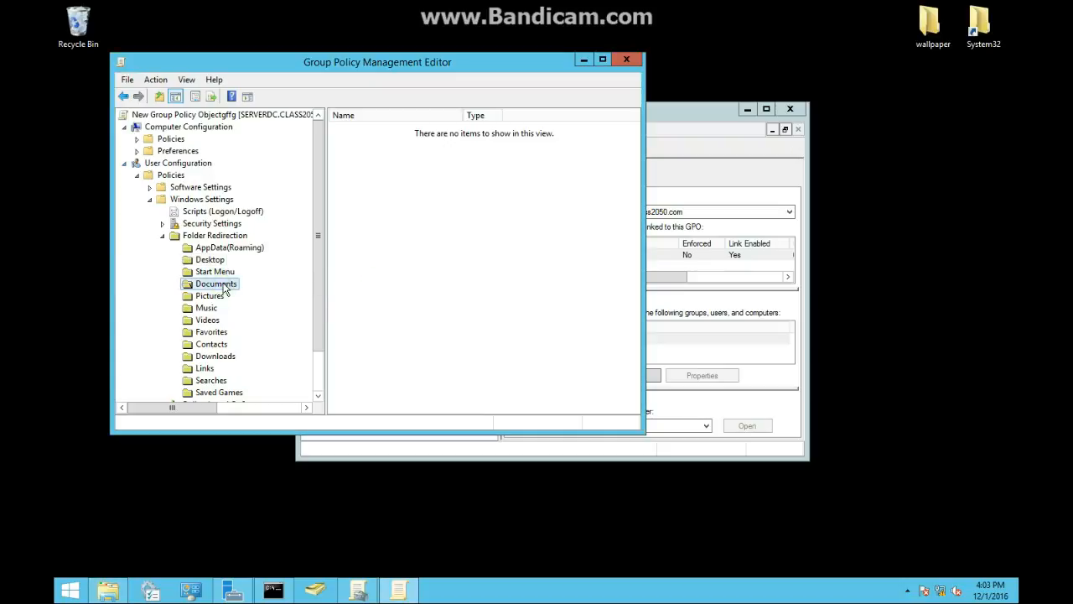
{"action": "right_click", "coordinate": [223, 288]}
{"action": "left_click", "coordinate": [273, 327]}
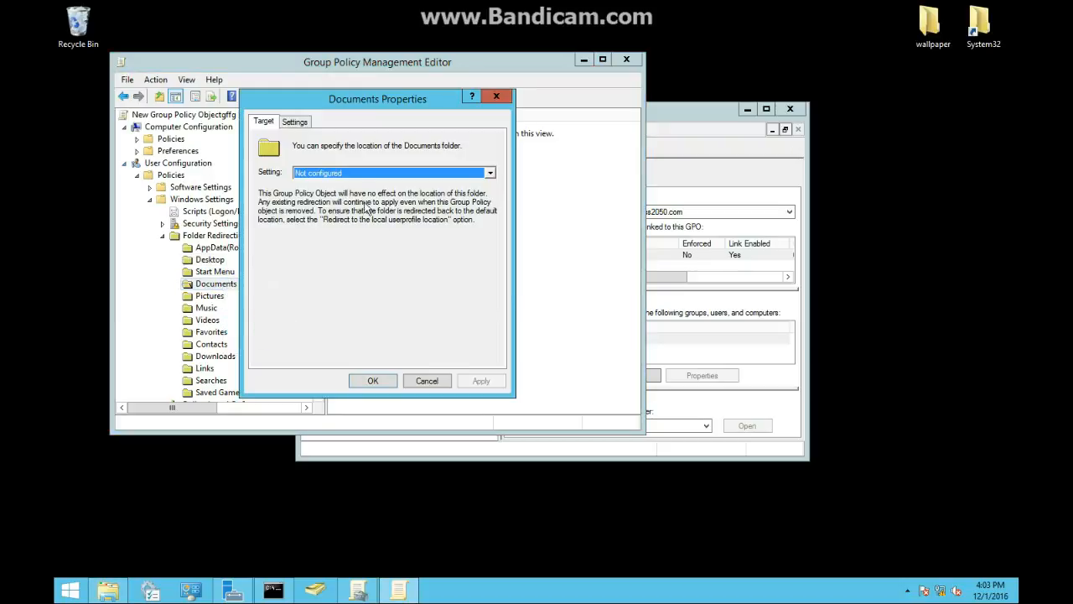
{"action": "left_click", "coordinate": [314, 173]}
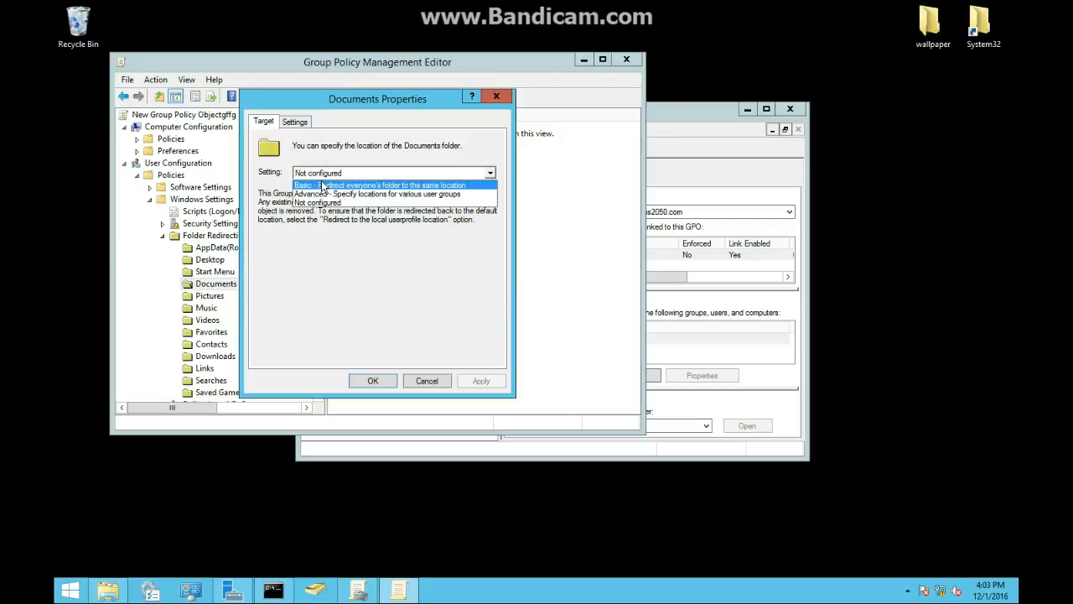
{"action": "left_click", "coordinate": [321, 181]}
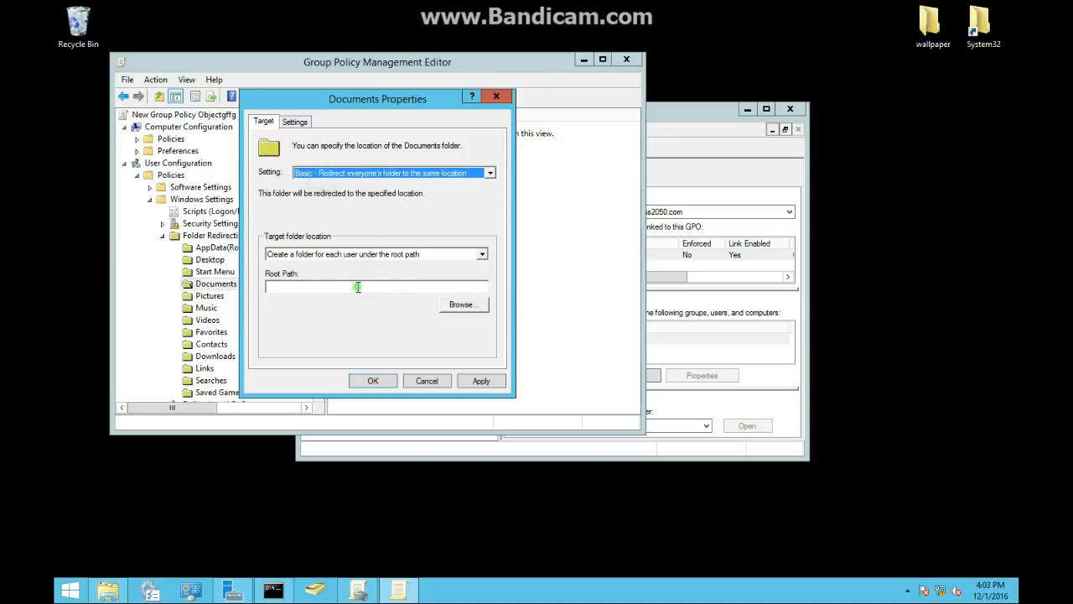
- Paste \\Serverdc\c\Redir as the Documents root path, apply, accept the warning and confirm
{"action": "right_click", "coordinate": [358, 287]}
{"action": "left_click", "coordinate": [369, 344]}
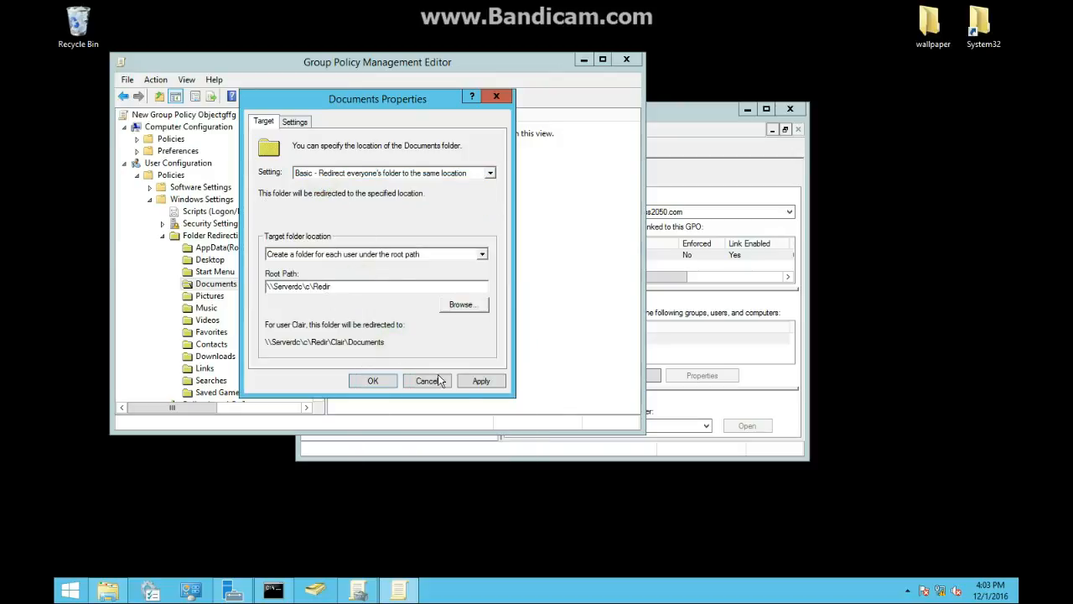
{"action": "left_click", "coordinate": [475, 383]}
{"action": "left_click", "coordinate": [592, 366]}
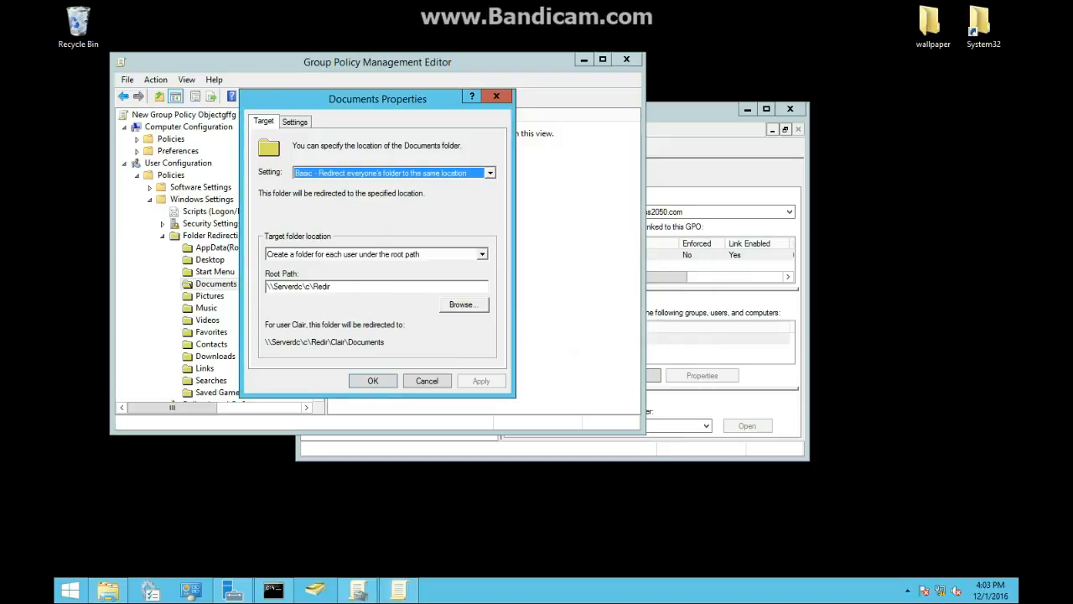
{"action": "left_click", "coordinate": [383, 380]}
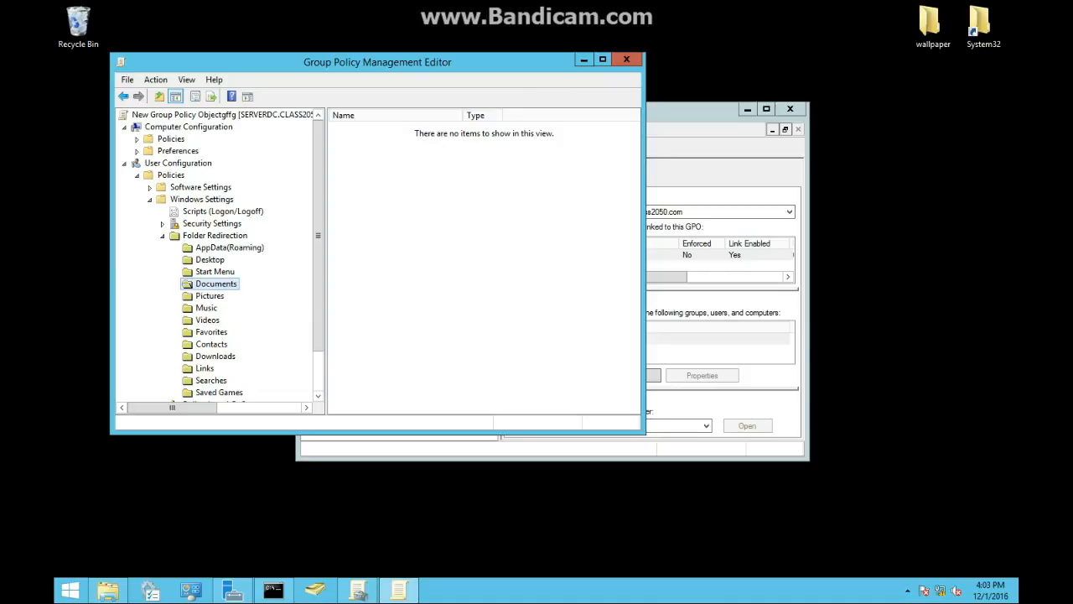
- Close the GPO editor and open the Default Domain Policy for editing
{"action": "left_click", "coordinate": [627, 59]}
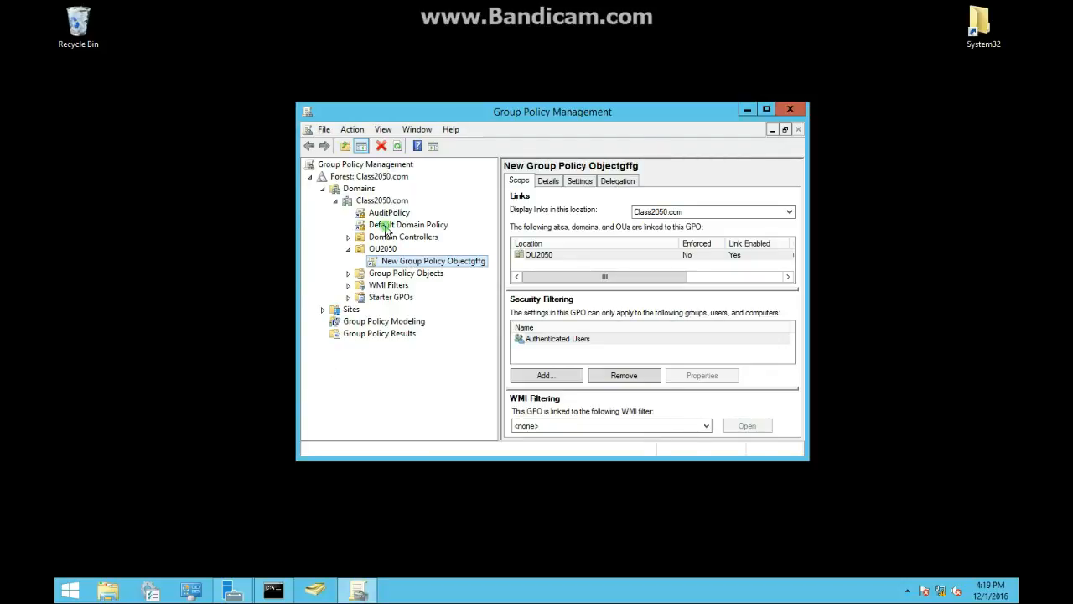
{"action": "left_click", "coordinate": [390, 225]}
{"action": "right_click", "coordinate": [386, 226]}
{"action": "left_click", "coordinate": [432, 235]}
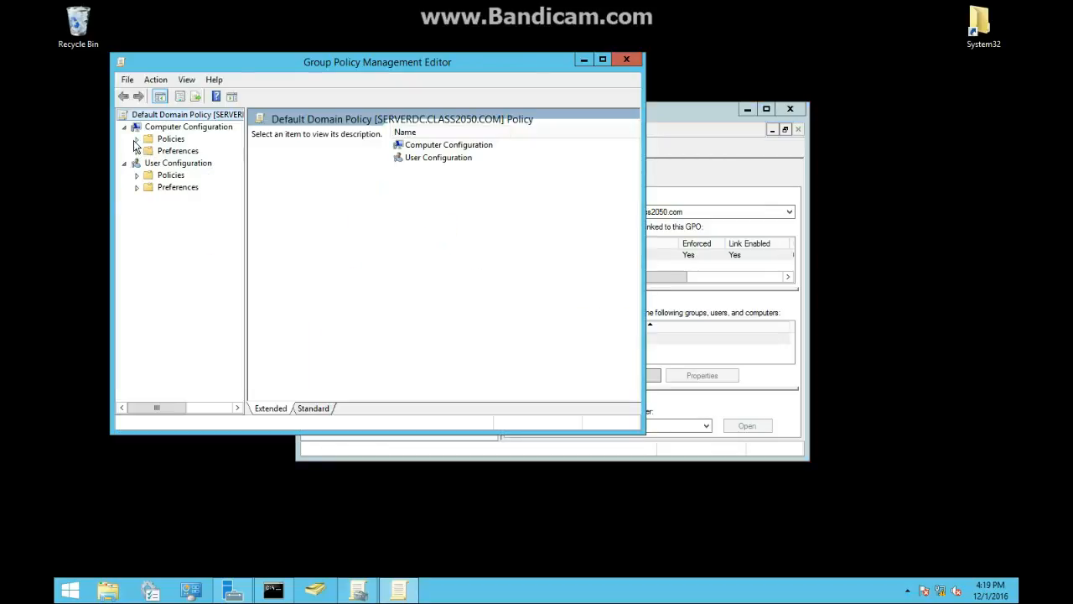
- Add the hamachi installer from \\SERVERDC\msi as a new package under Computer Configuration's Software installation
{"action": "left_click", "coordinate": [137, 139]}
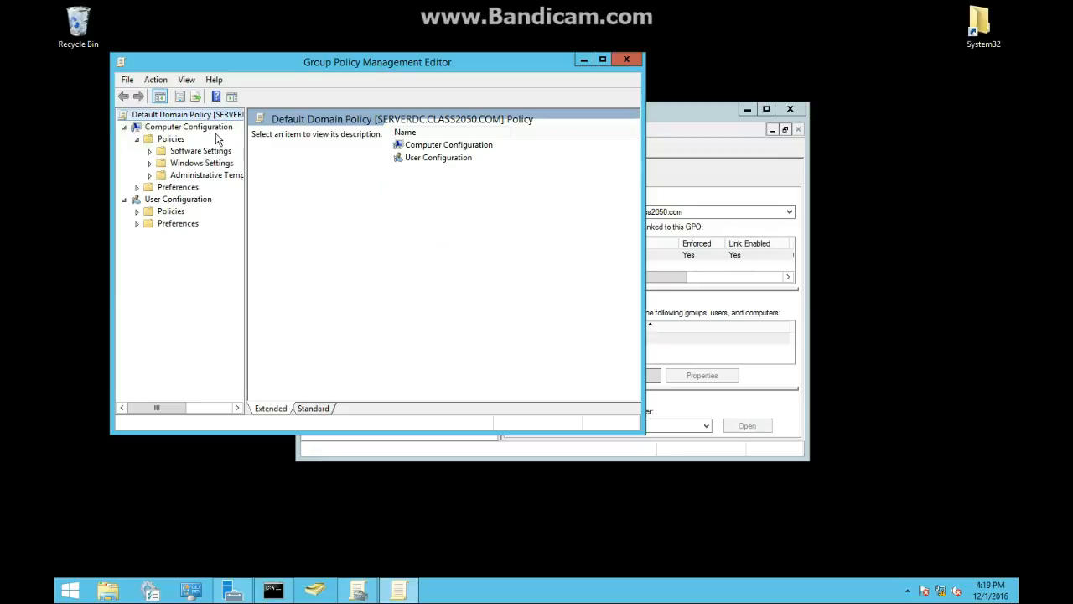
{"action": "left_click", "coordinate": [149, 151]}
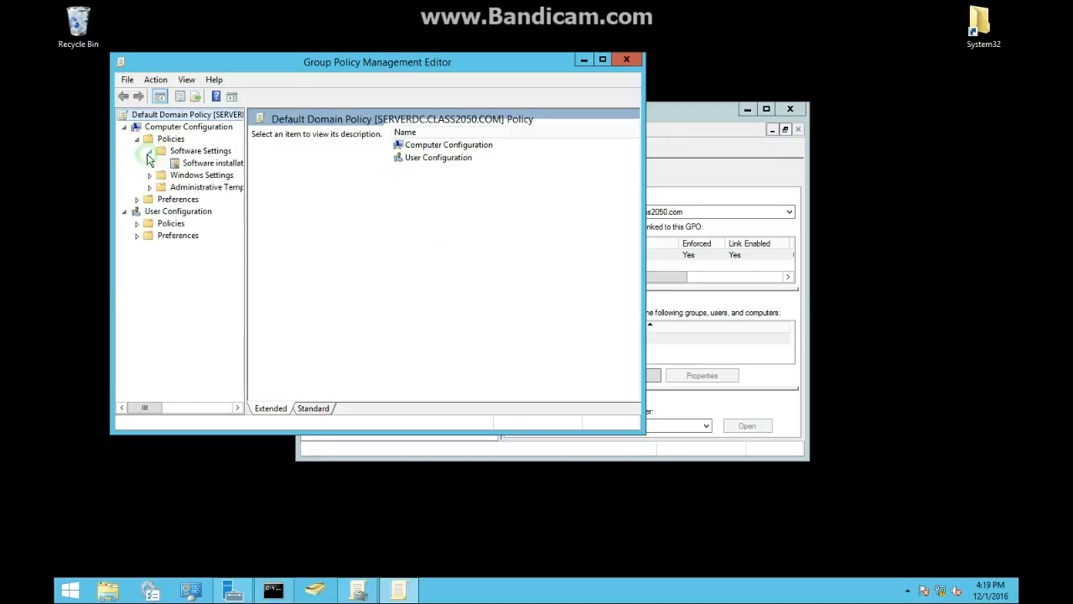
{"action": "left_click", "coordinate": [216, 163]}
{"action": "right_click", "coordinate": [215, 164]}
{"action": "mouse_move", "coordinate": [301, 170]}
{"action": "left_click", "coordinate": [338, 171]}
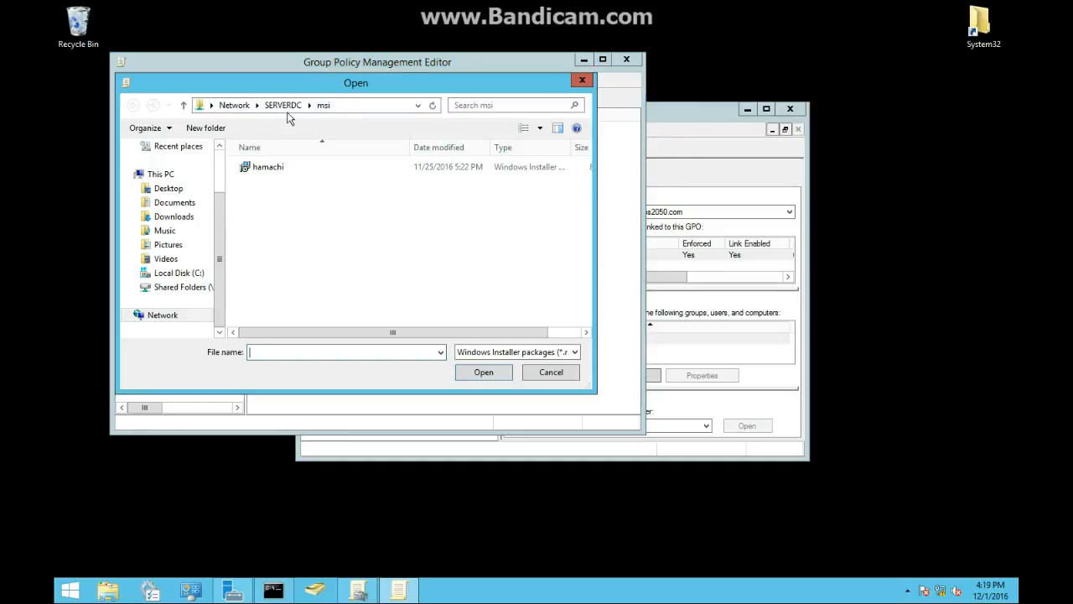
{"action": "left_click", "coordinate": [352, 109]}
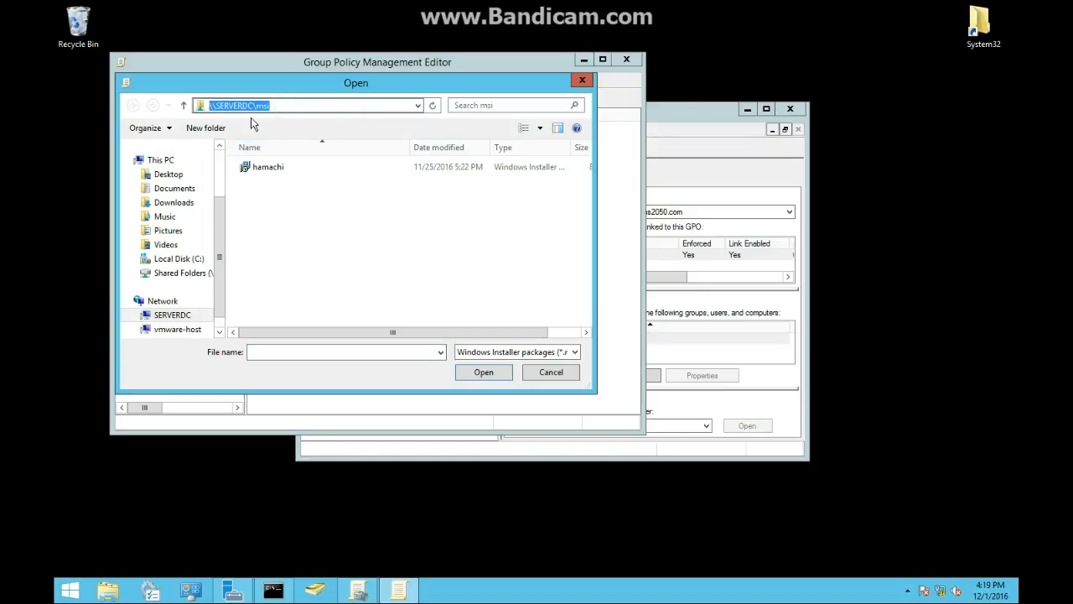
{"action": "left_click_drag", "start_coordinate": [210, 103], "coordinate": [334, 95]}
{"action": "double_click", "coordinate": [270, 167]}
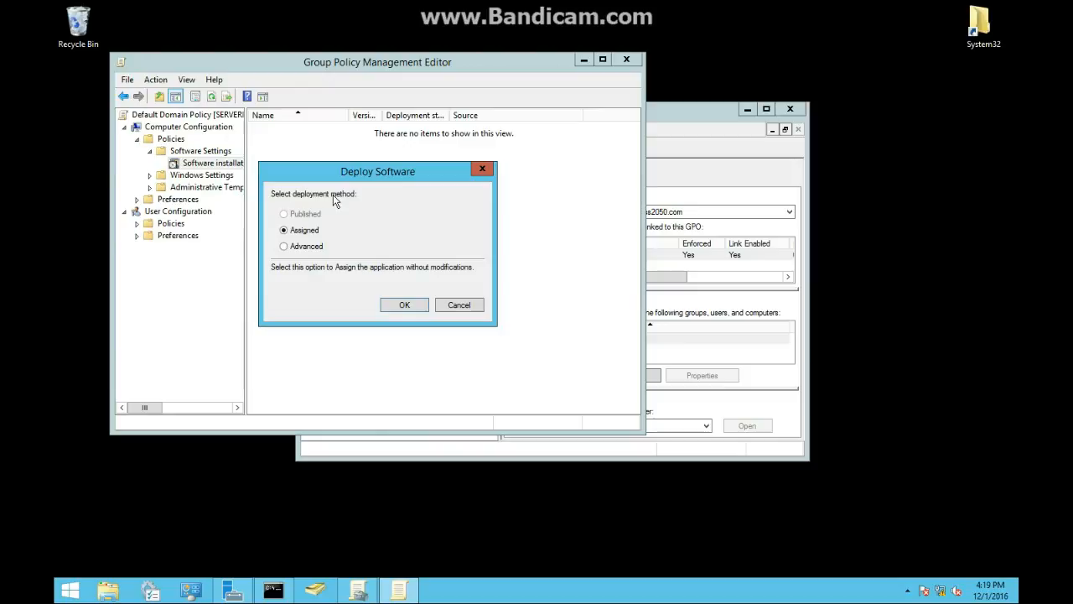
- Deploy the computer package with the Advanced method, enabling uninstall when it falls out of the scope of management
{"action": "left_click", "coordinate": [292, 246]}
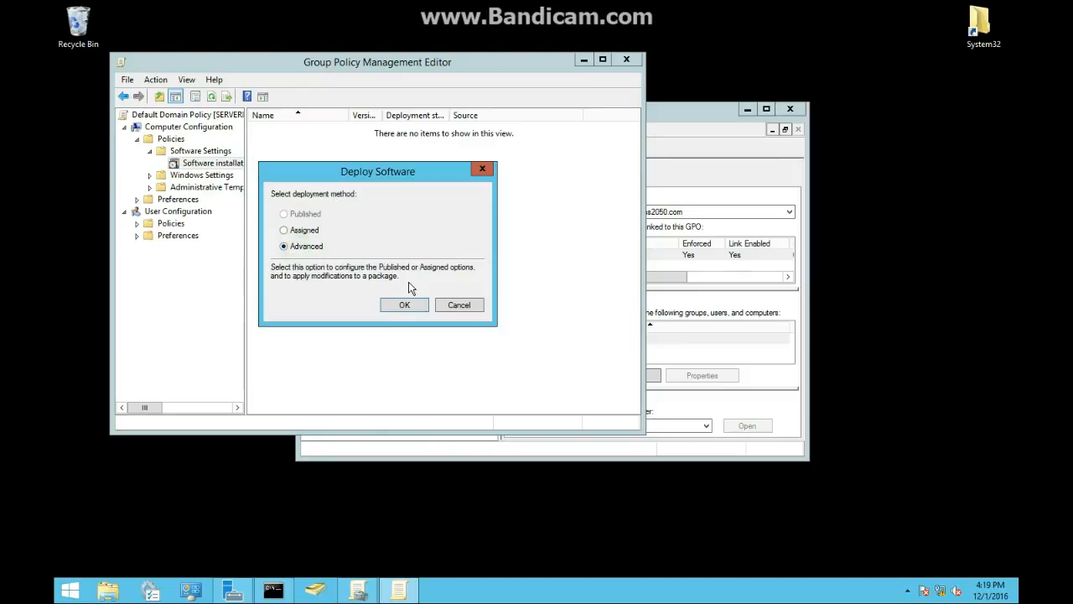
{"action": "left_click", "coordinate": [402, 305]}
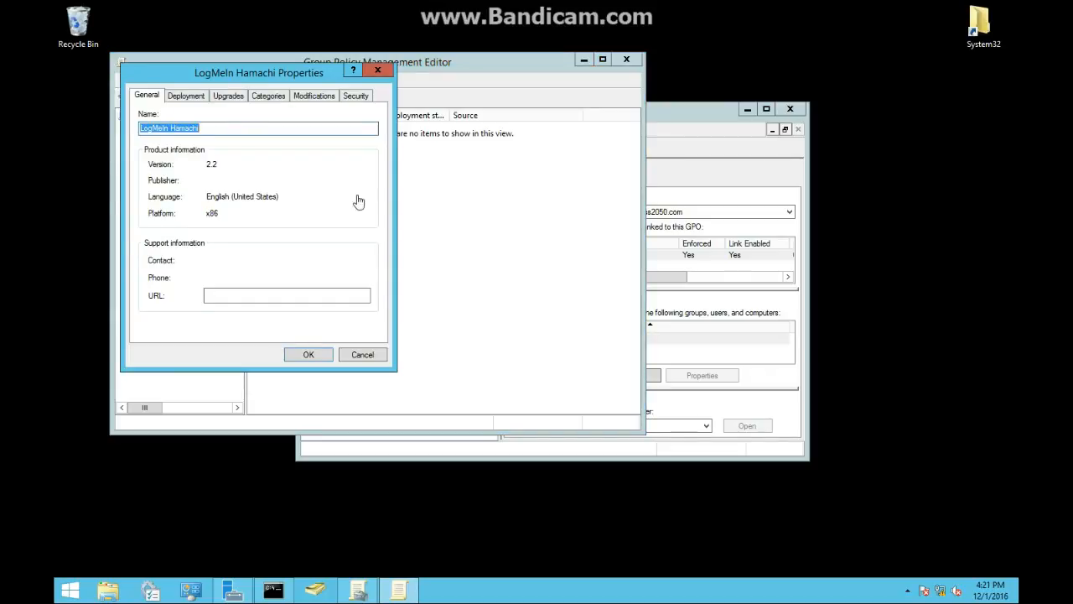
{"action": "left_click", "coordinate": [185, 99]}
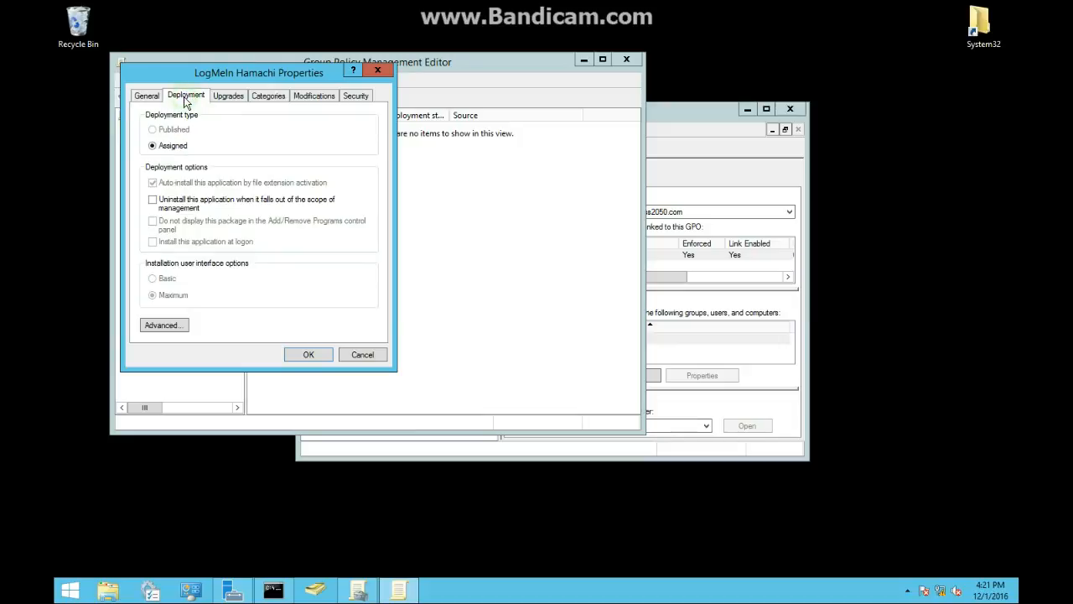
{"action": "left_click", "coordinate": [172, 203]}
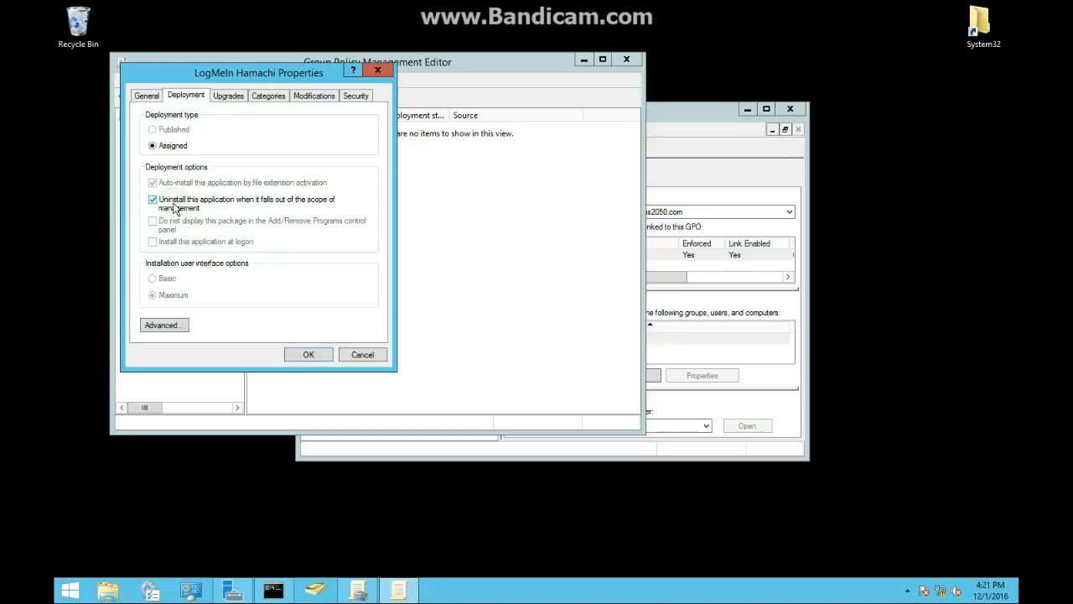
{"action": "left_click", "coordinate": [308, 354]}
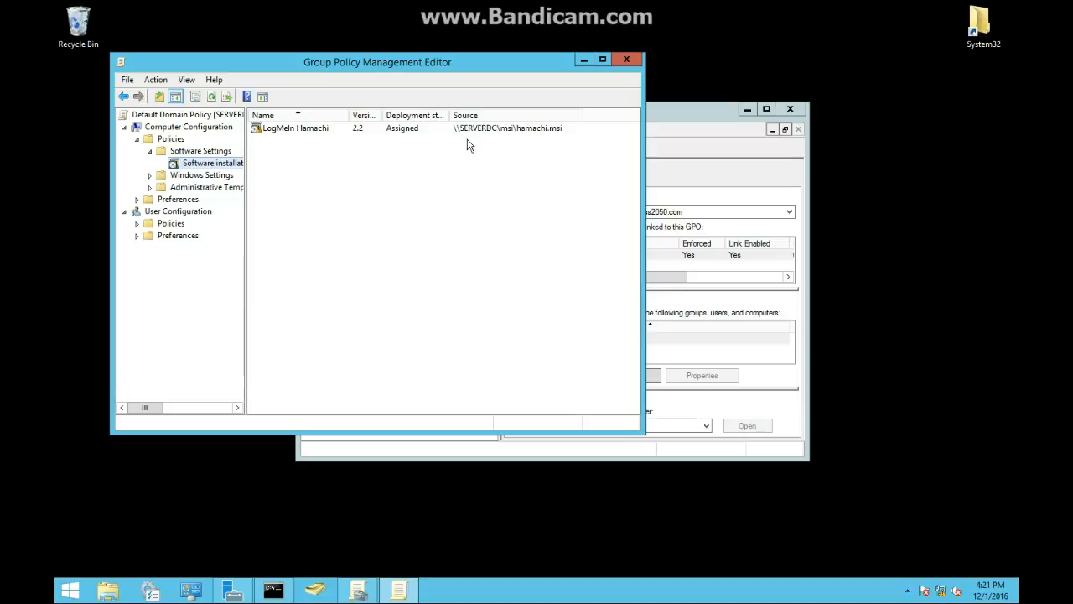
- Add the hamachi installer from \\SERVERDC\msi as a new package under User Configuration's Software installation with Advanced deployment
{"action": "left_click", "coordinate": [137, 224]}
{"action": "left_click", "coordinate": [201, 236]}
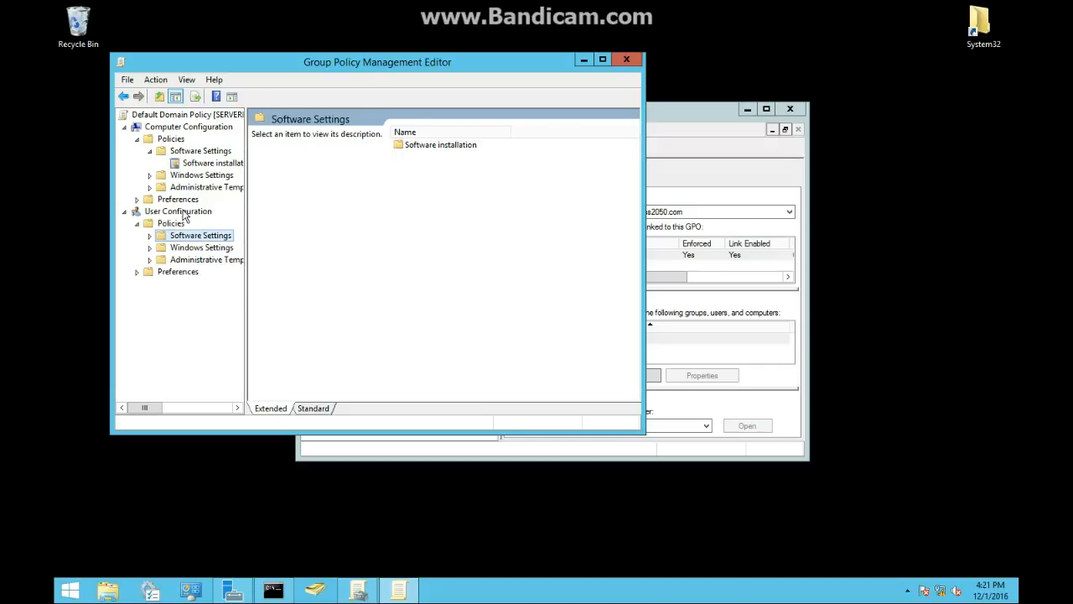
{"action": "right_click", "coordinate": [184, 237]}
{"action": "left_click", "coordinate": [151, 236]}
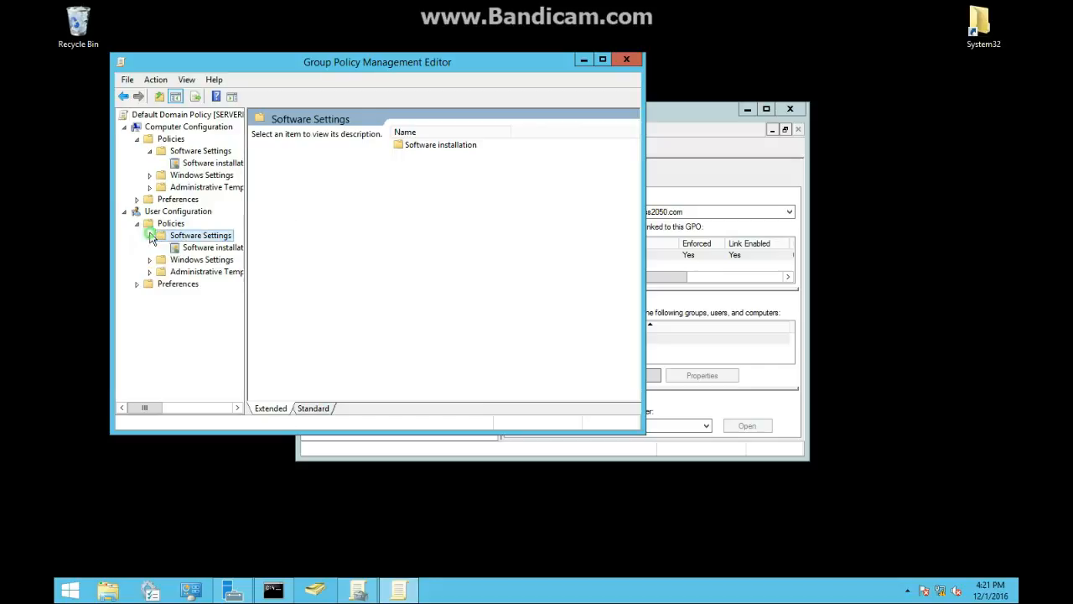
{"action": "left_click", "coordinate": [187, 248]}
{"action": "right_click", "coordinate": [186, 250]}
{"action": "mouse_move", "coordinate": [213, 254]}
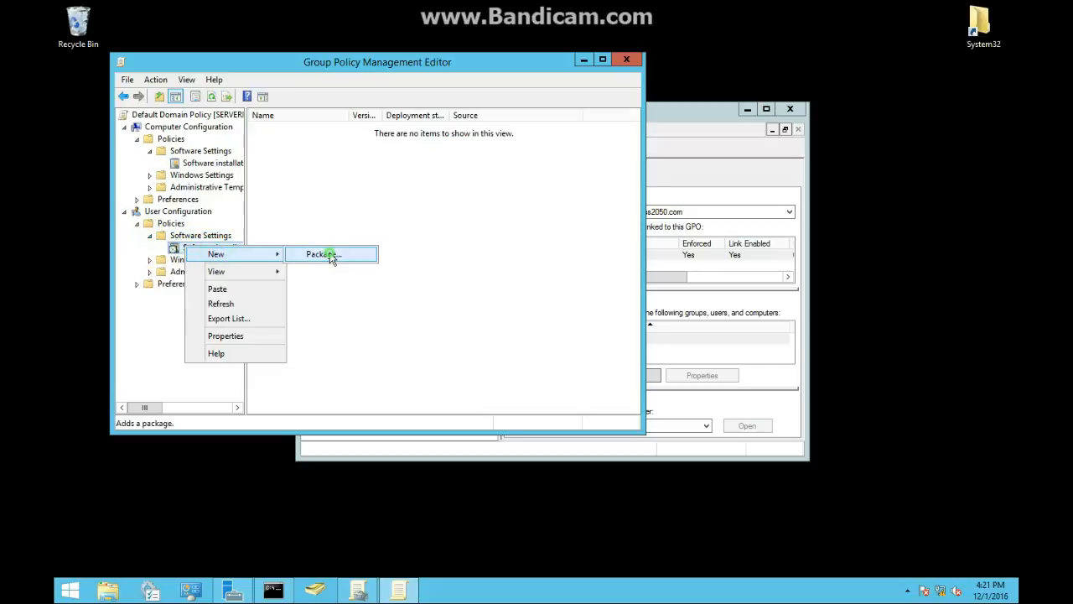
{"action": "left_click", "coordinate": [334, 255]}
{"action": "double_click", "coordinate": [280, 172]}
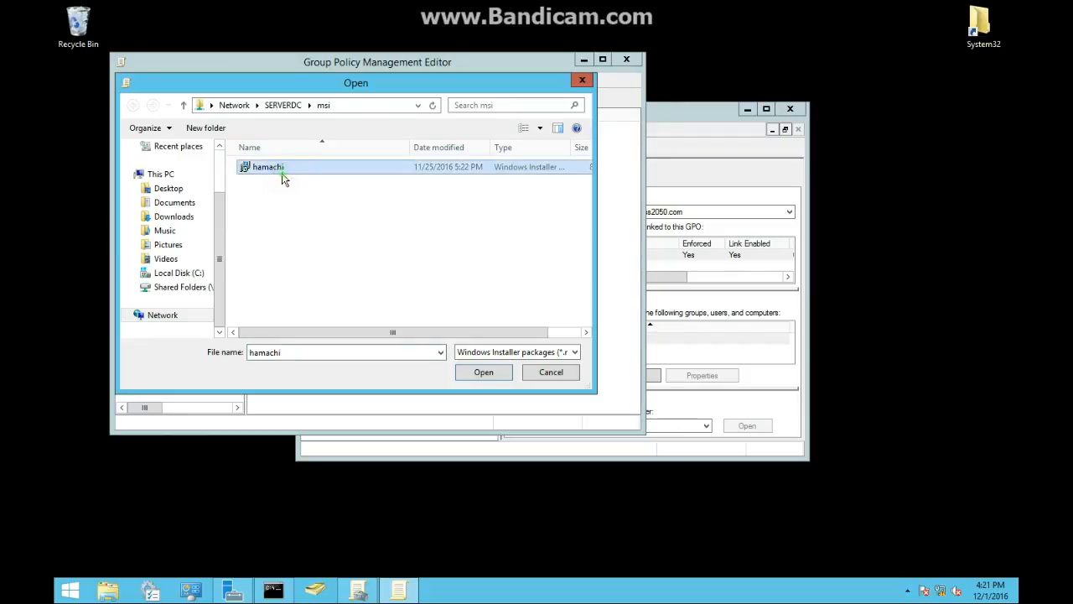
{"action": "left_click", "coordinate": [301, 246]}
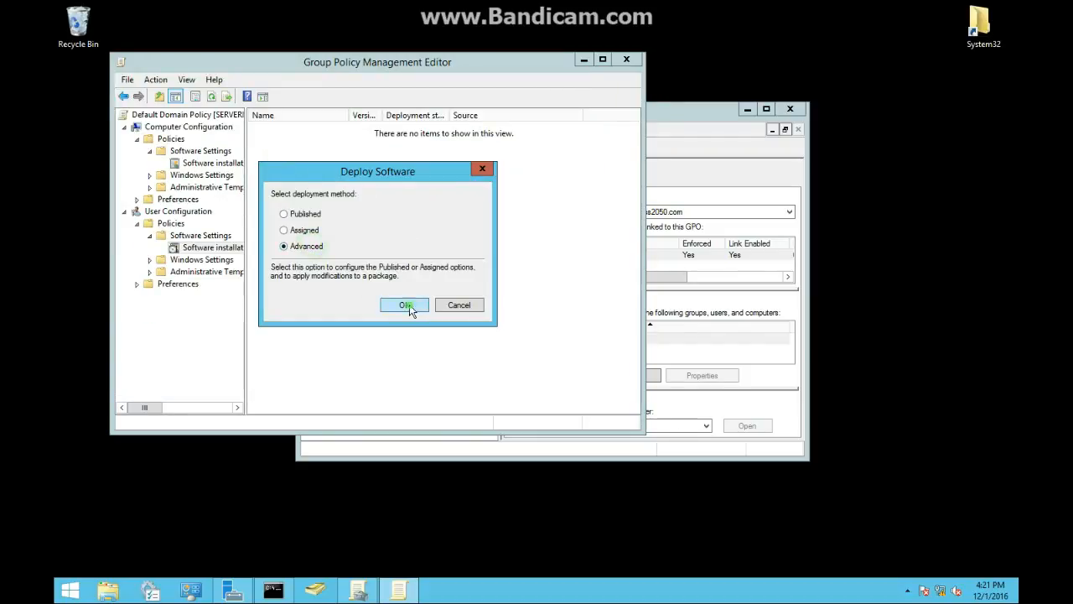
{"action": "left_click", "coordinate": [407, 304]}
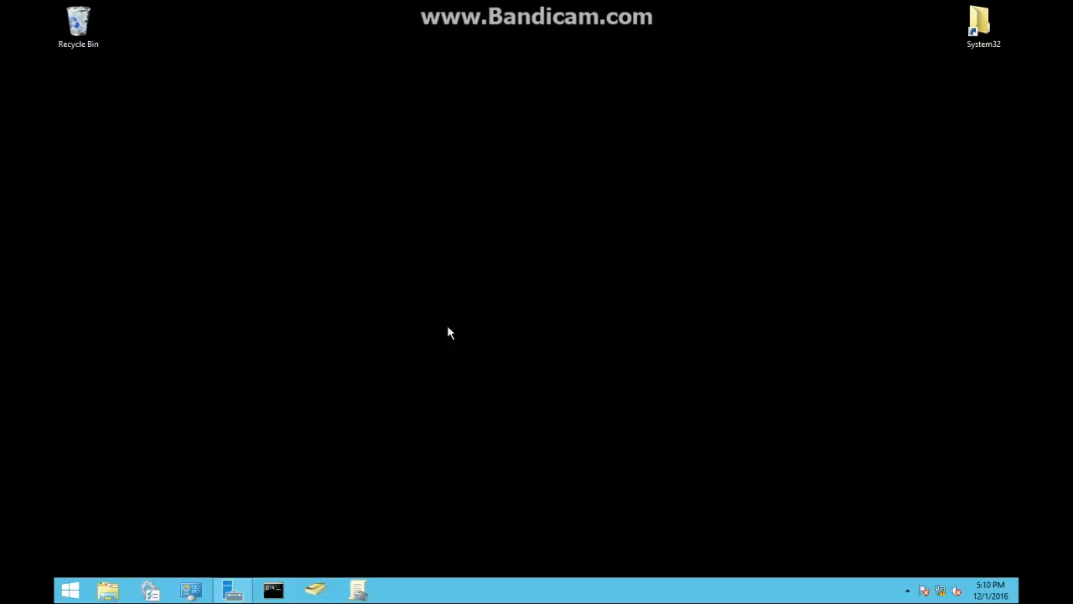
- Create a new folder named Scripts on Local Disk (C:)
{"action": "left_click", "coordinate": [111, 591]}
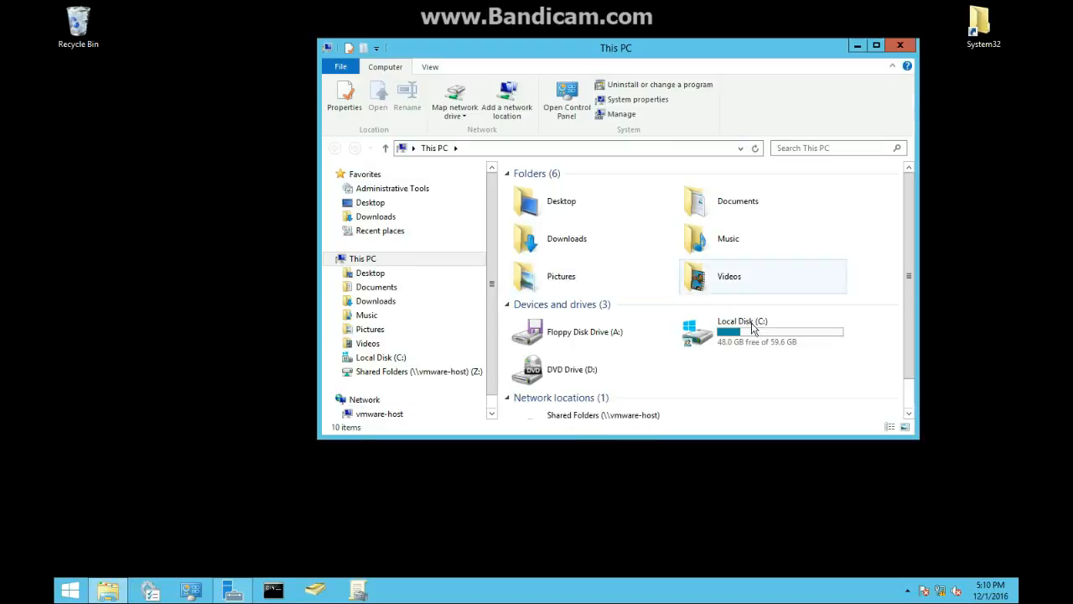
{"action": "left_click", "coordinate": [610, 108]}
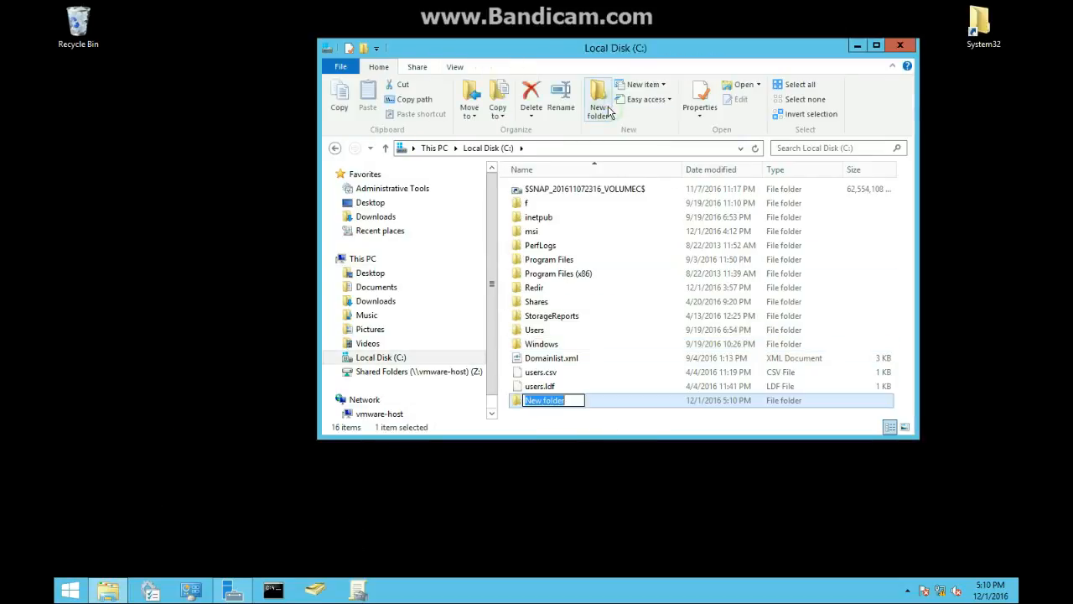
{"action": "type", "text": "Scripts"}
{"action": "key", "text": "Return"}
- Share the Scripts folder through its Advanced Sharing properties and close the properties dialog
{"action": "right_click", "coordinate": [554, 400]}
{"action": "left_click", "coordinate": [579, 385]}
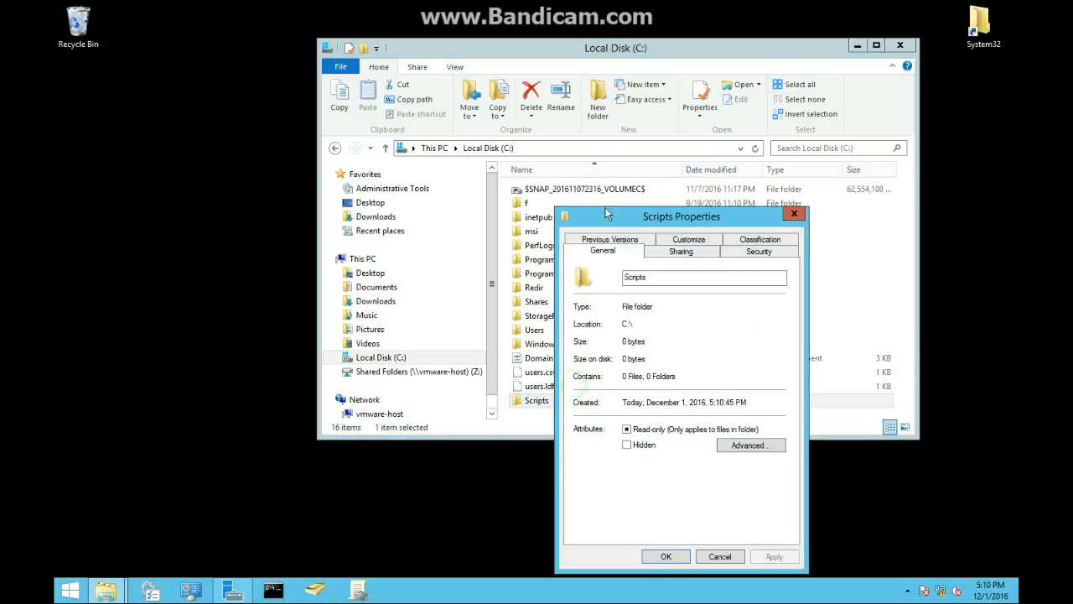
{"action": "left_click", "coordinate": [675, 250]}
{"action": "left_click", "coordinate": [619, 410]}
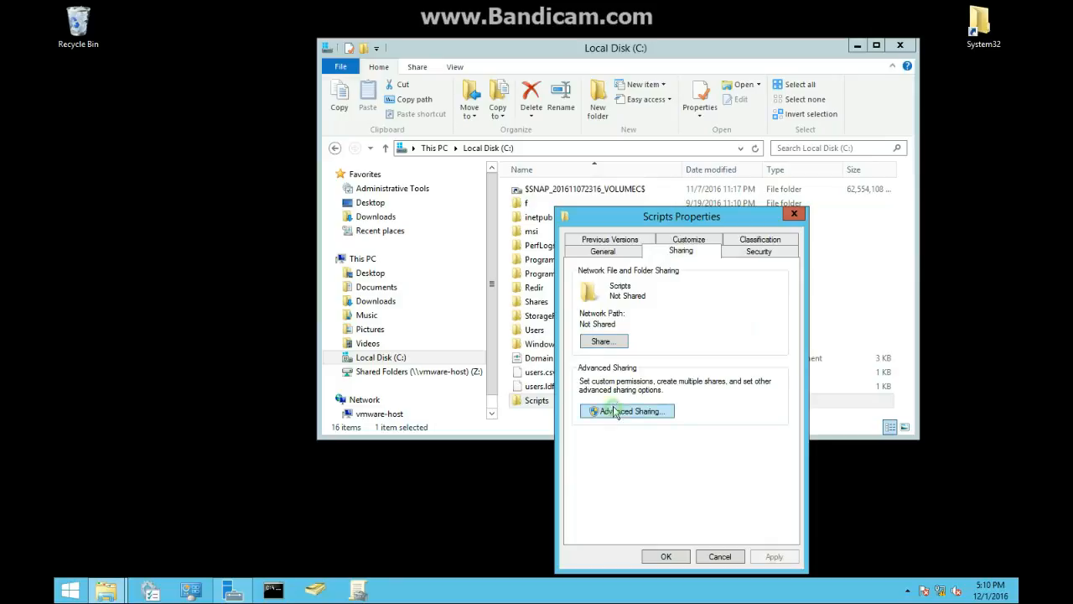
{"action": "left_click", "coordinate": [597, 262]}
{"action": "left_click", "coordinate": [764, 454]}
{"action": "left_click", "coordinate": [655, 454]}
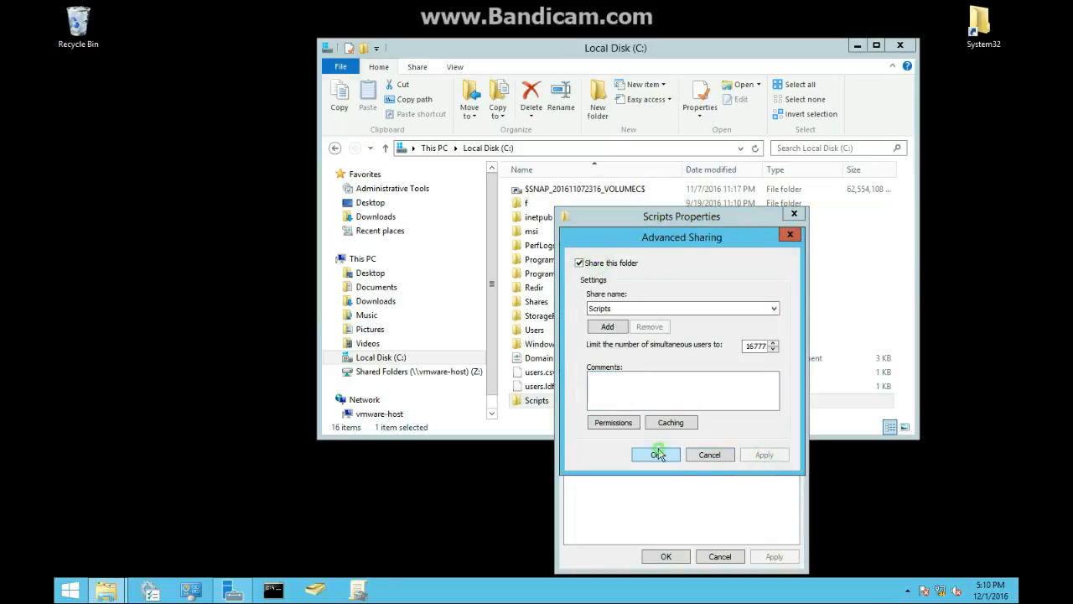
{"action": "left_click", "coordinate": [688, 556]}
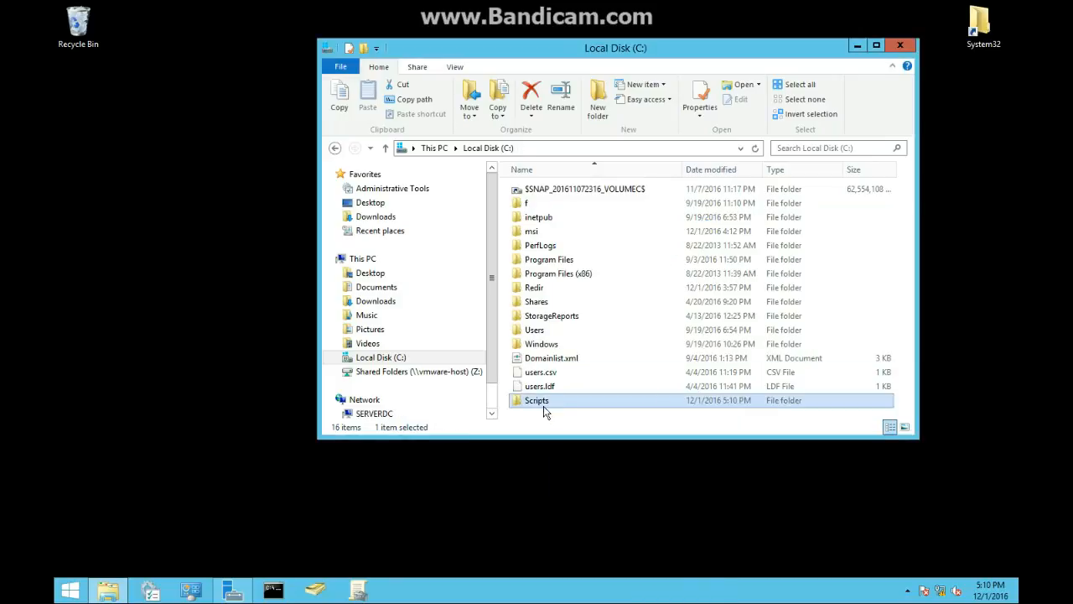
- Open the Scripts folder and create a new text document named mapdrive on the desktop
{"action": "double_click", "coordinate": [540, 401]}
{"action": "right_click", "coordinate": [184, 237]}
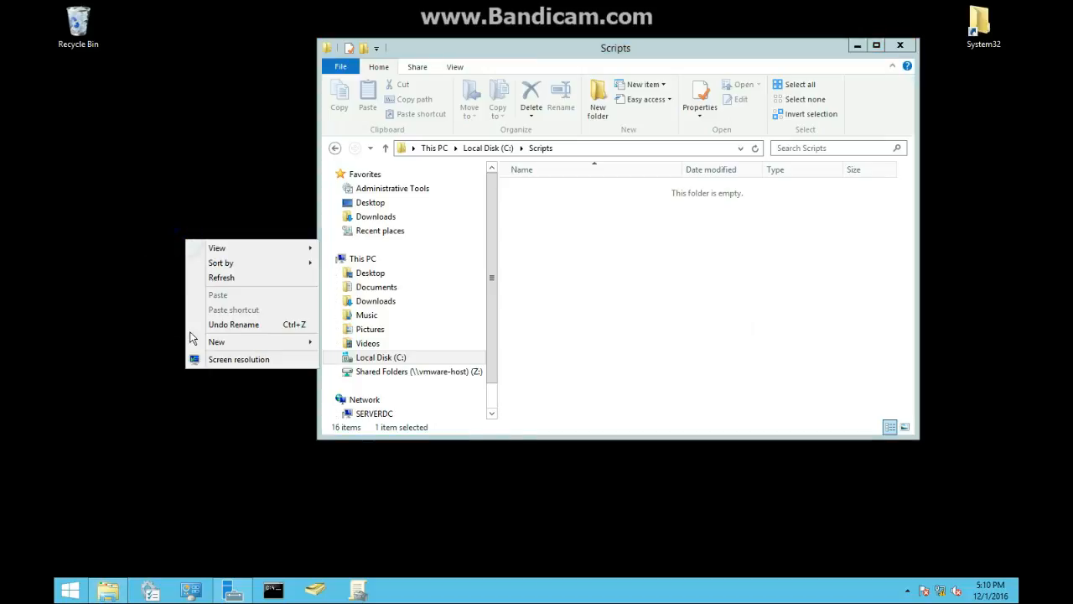
{"action": "left_click", "coordinate": [212, 344]}
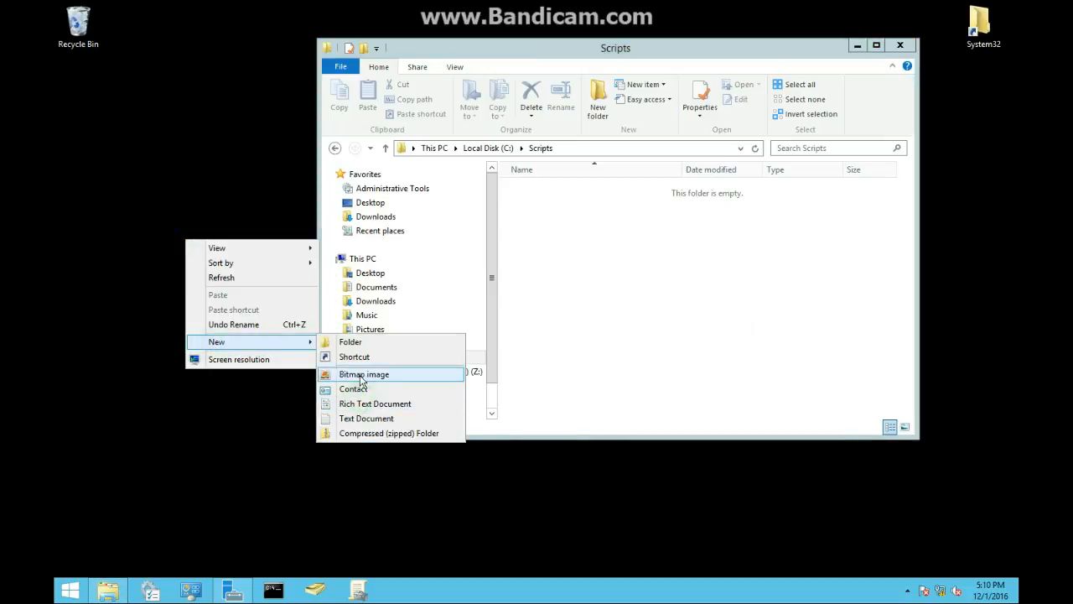
{"action": "left_click", "coordinate": [360, 418]}
{"action": "type", "text": "mapdr.txt"}
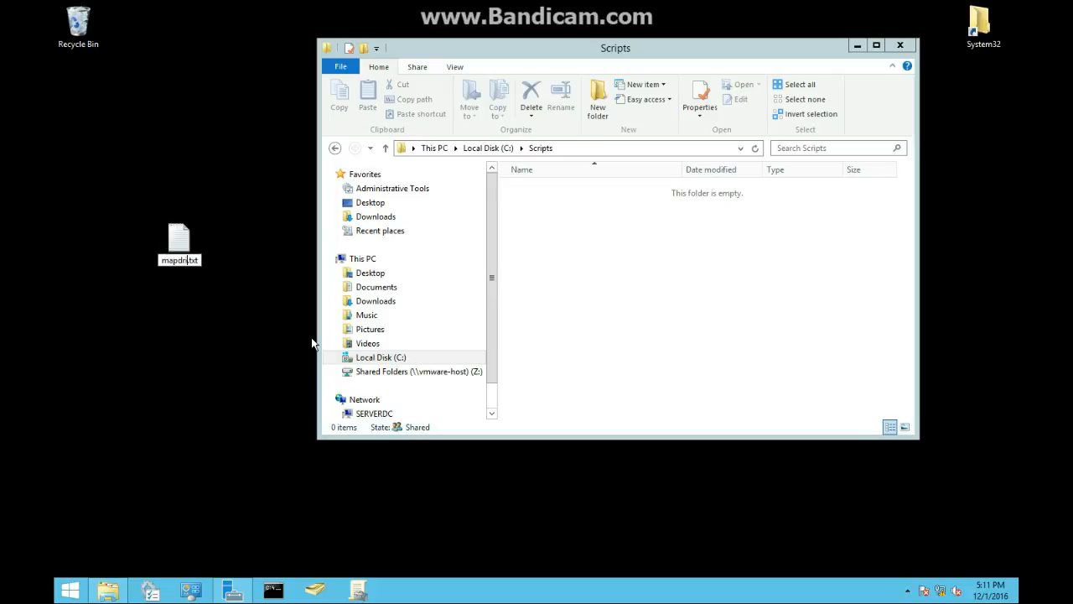
{"action": "key", "text": "Return"}
- Edit mapdrive.txt to contain the line net use S: \\SERVERDC\Scripts and save it
{"action": "right_click", "coordinate": [172, 241]}
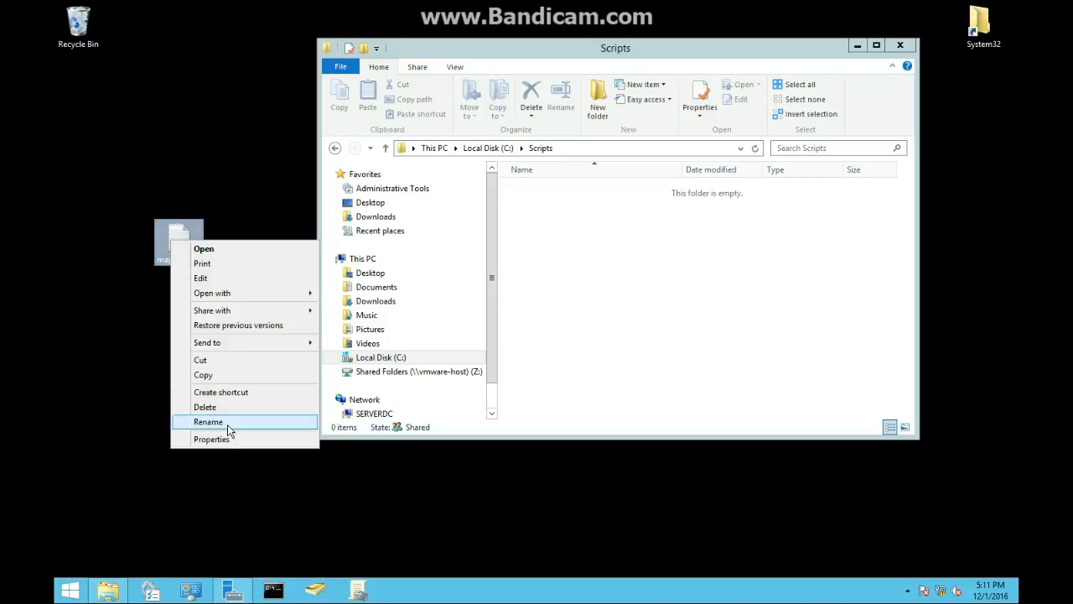
{"action": "left_click", "coordinate": [239, 279]}
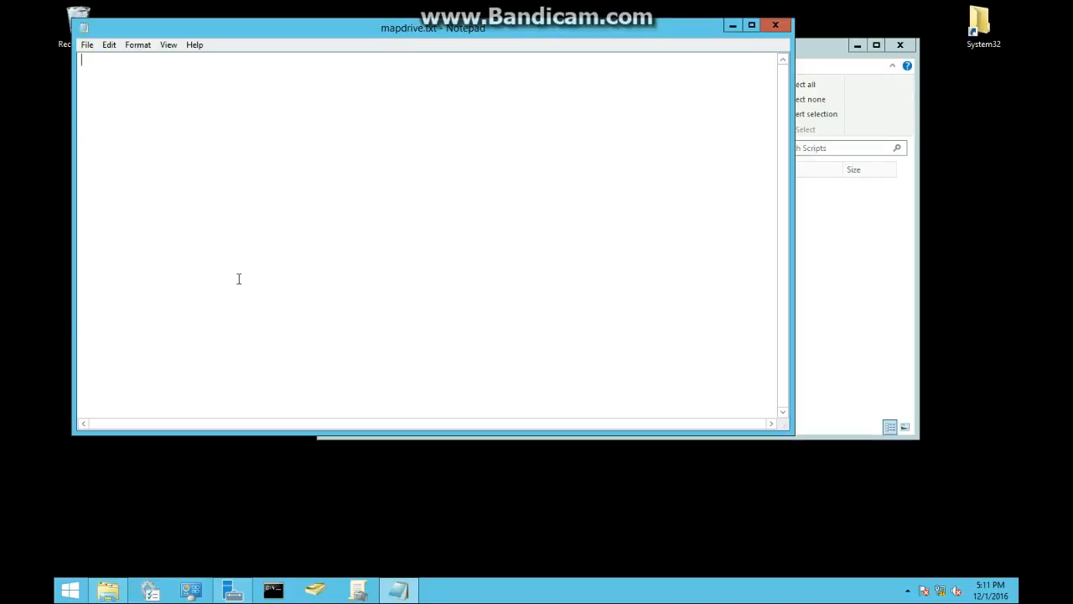
{"action": "left_click", "coordinate": [870, 283]}
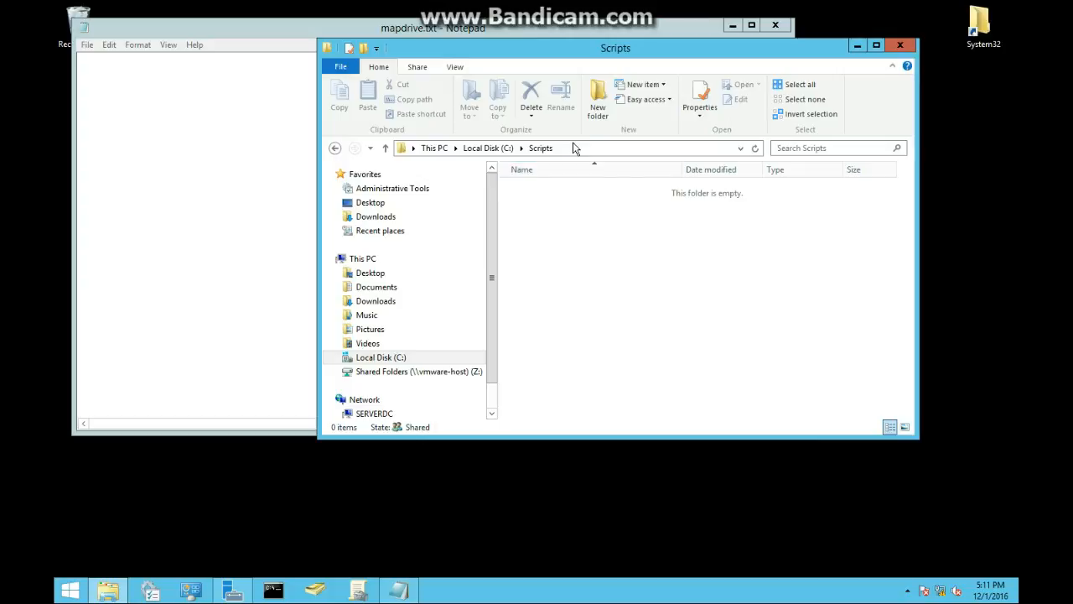
{"action": "left_click", "coordinate": [570, 147]}
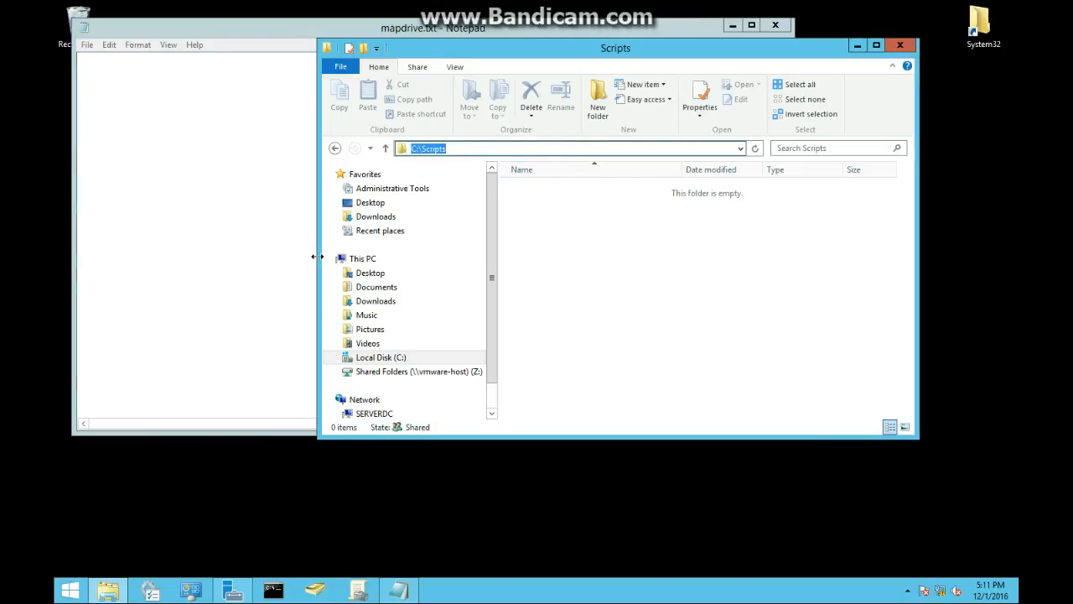
{"action": "left_click", "coordinate": [173, 149]}
{"action": "left_click", "coordinate": [181, 111]}
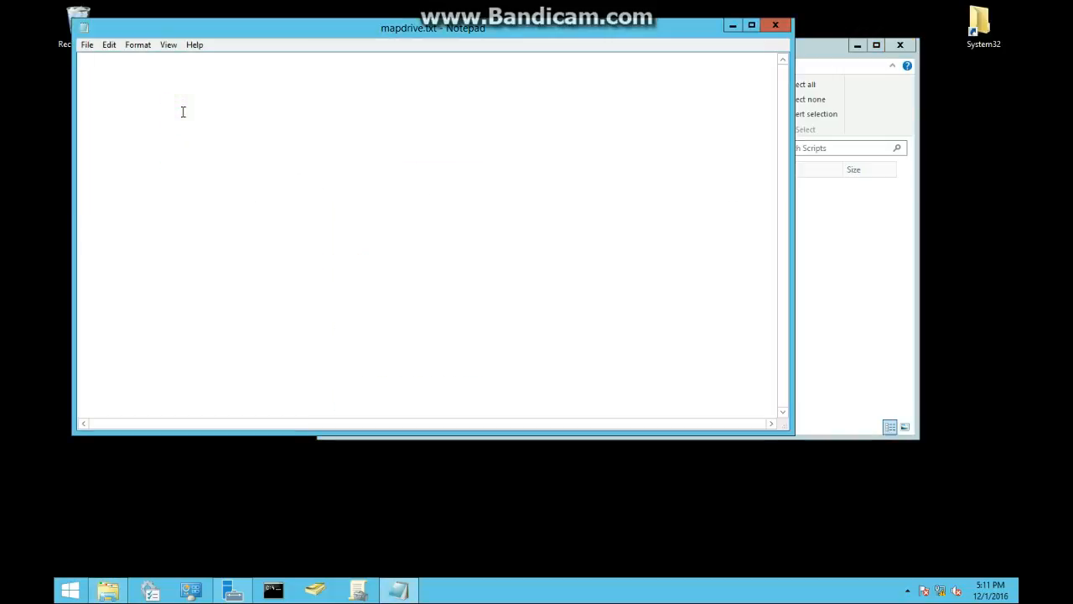
{"action": "type", "text": "net use S:"}
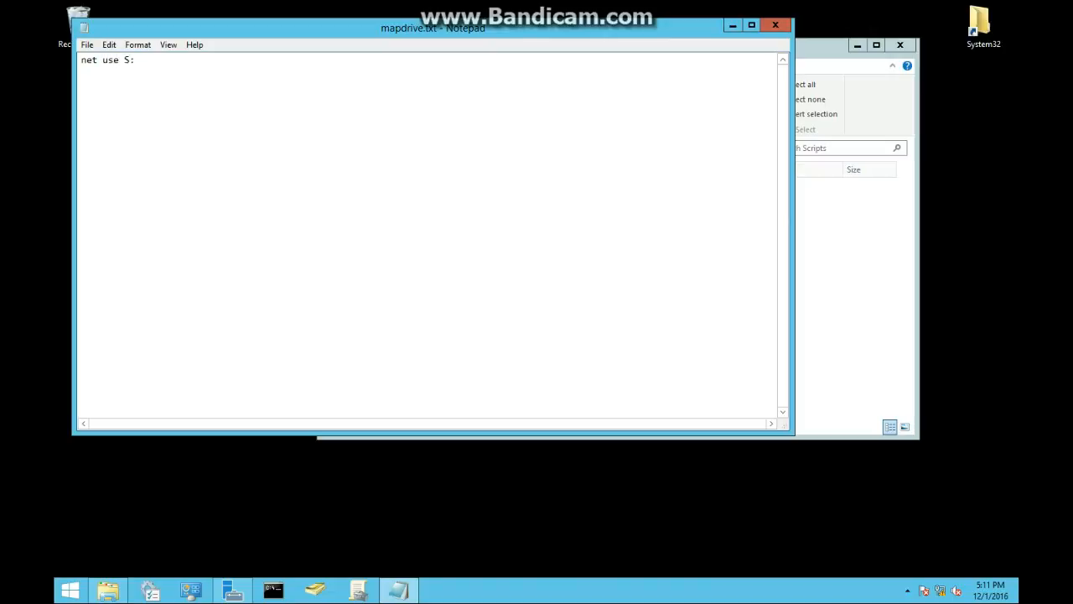
{"action": "type", "text": " \\\\SERVERDC\\Scripts"}
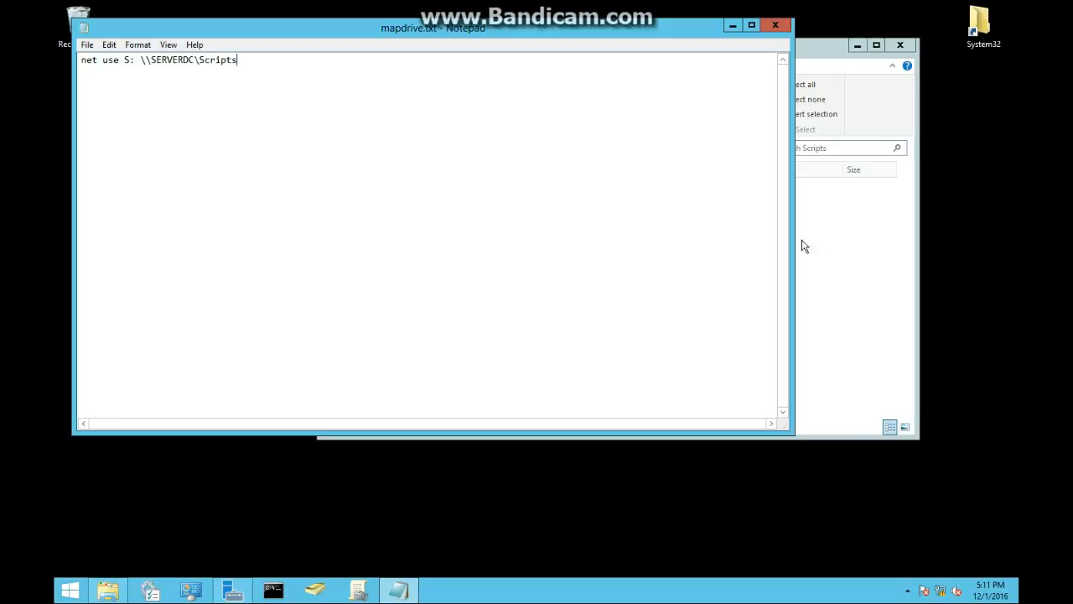
{"action": "left_click", "coordinate": [833, 242]}
{"action": "left_click", "coordinate": [143, 132]}
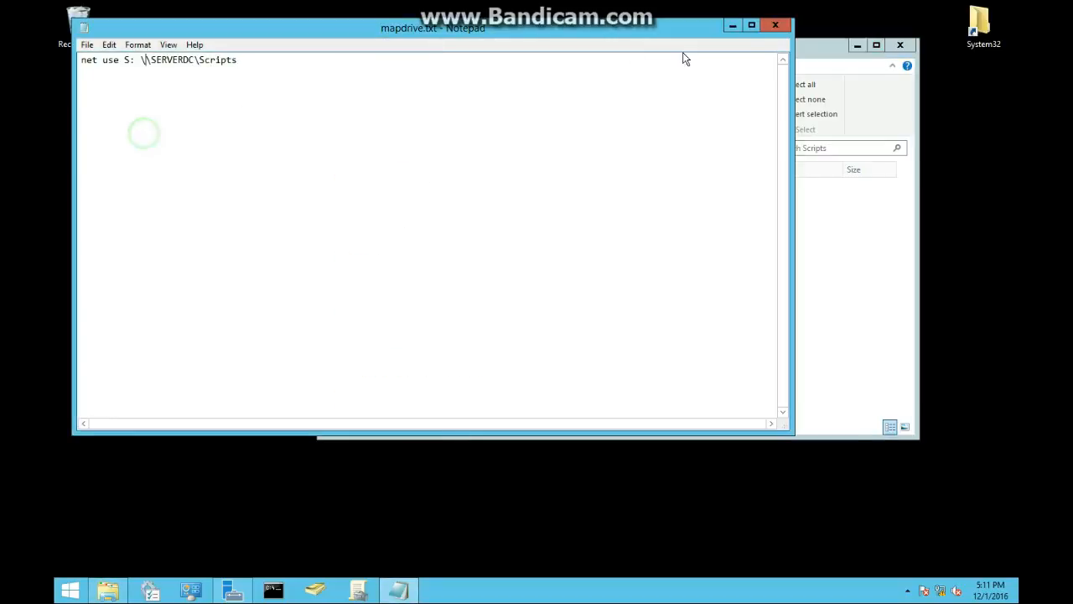
{"action": "left_click", "coordinate": [775, 24]}
{"action": "left_click", "coordinate": [505, 303]}
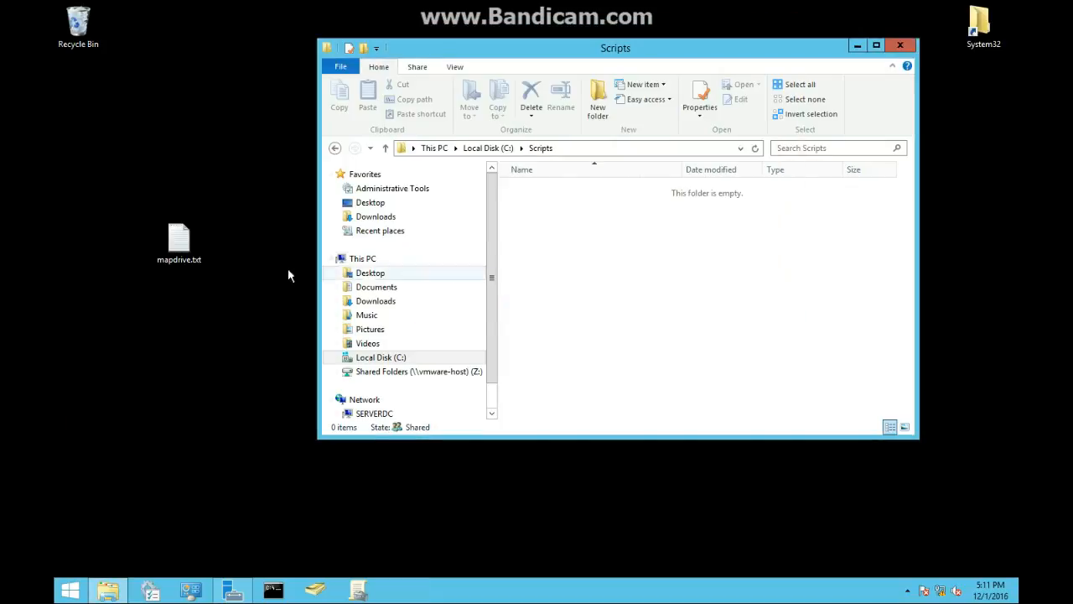
- Rename the file to mapdrive.bat, accept the extension change, move it into the Scripts folder and close Explorer
{"action": "right_click", "coordinate": [190, 239]}
{"action": "left_click", "coordinate": [268, 422]}
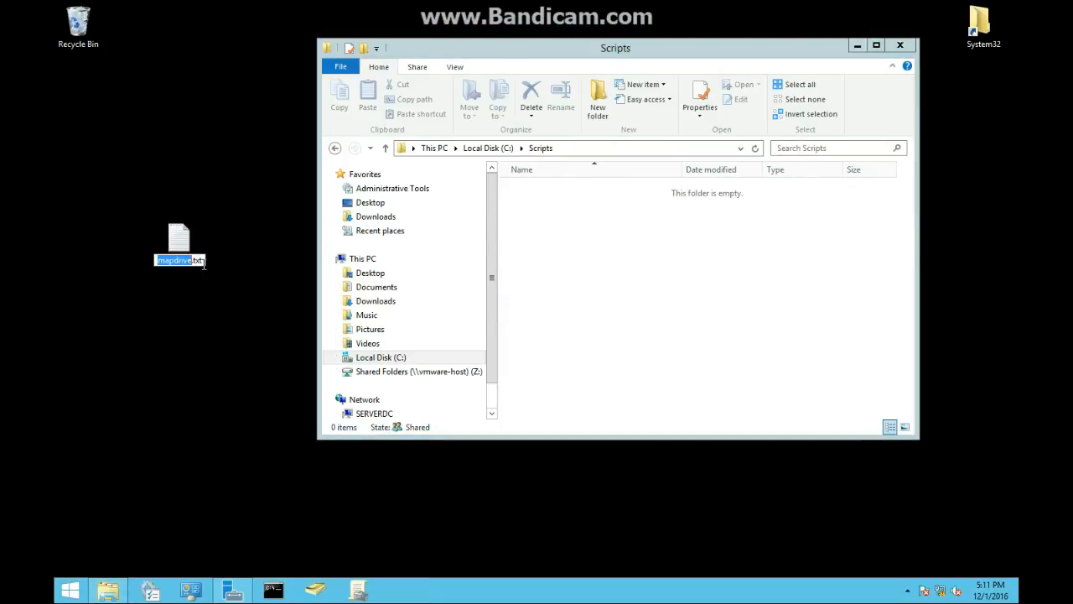
{"action": "key", "text": "BackSpace"}
{"action": "key", "text": "BackSpace"}
{"action": "key", "text": "BackSpace"}
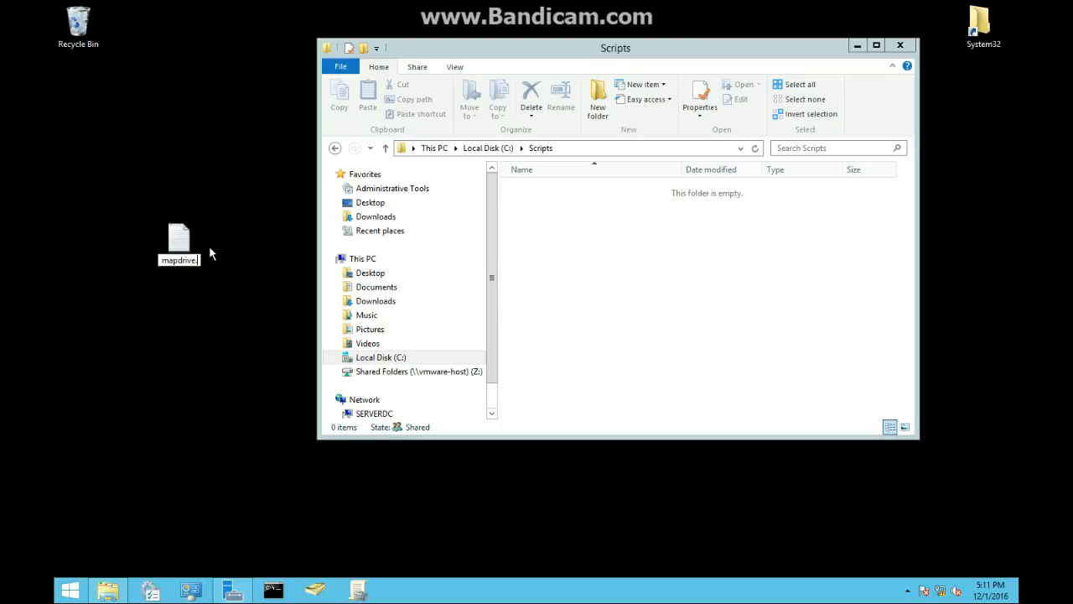
{"action": "type", "text": "bat"}
{"action": "key", "text": "BackSpace"}
{"action": "key", "text": "BackSpace"}
{"action": "key", "text": "BackSpace"}
{"action": "type", "text": "bat"}
{"action": "key", "text": "Return"}
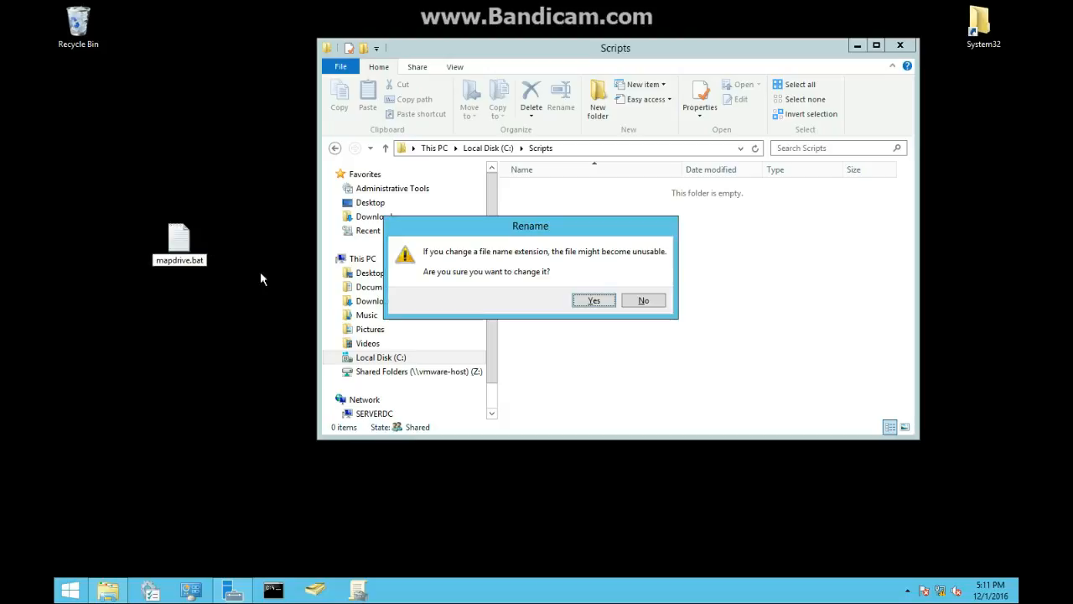
{"action": "left_click", "coordinate": [594, 300]}
{"action": "left_click_drag", "start_coordinate": [179, 241], "coordinate": [569, 270]}
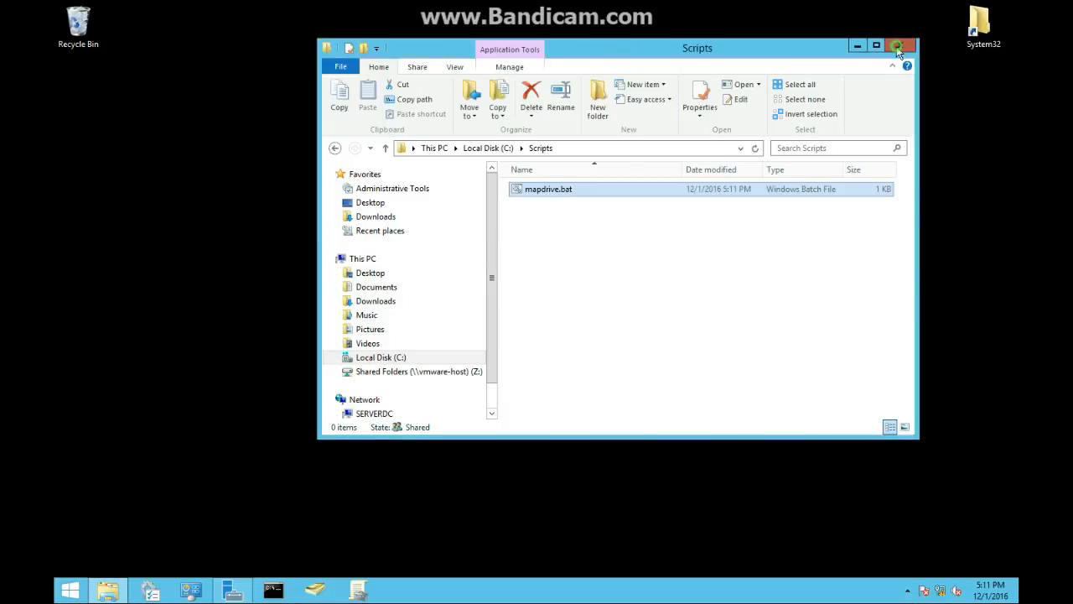
{"action": "left_click", "coordinate": [897, 45]}
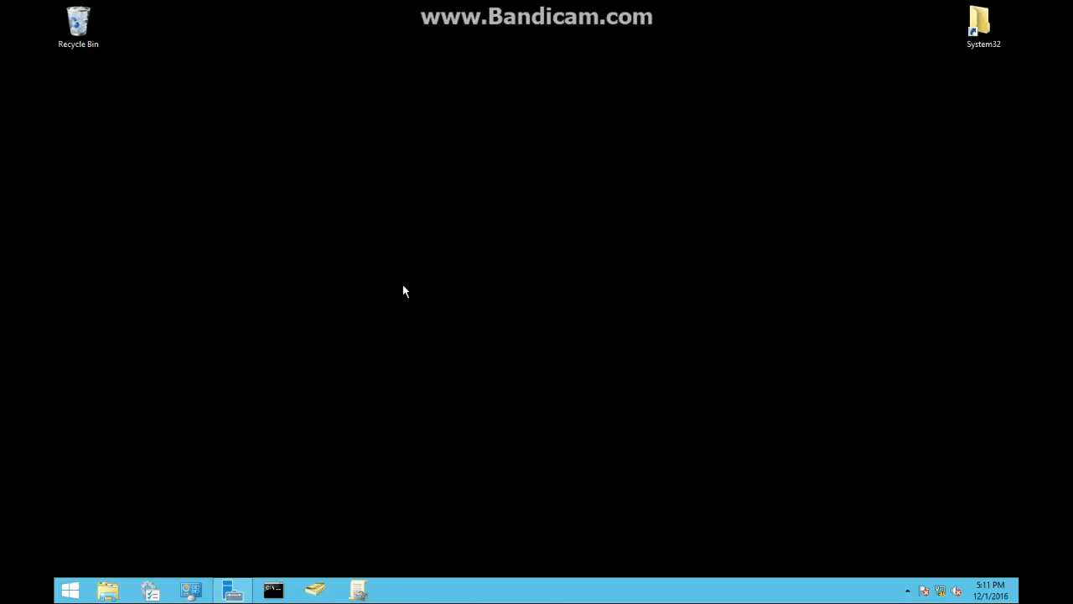
- Open the Default Domain Policy for editing in Group Policy Management
{"action": "left_click", "coordinate": [358, 591]}
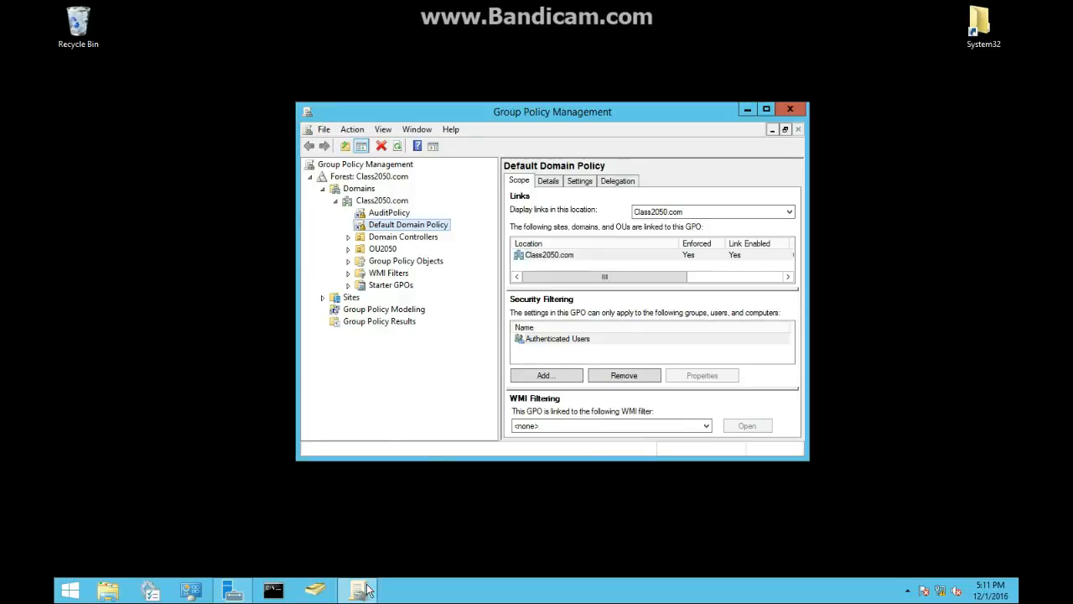
{"action": "right_click", "coordinate": [384, 225]}
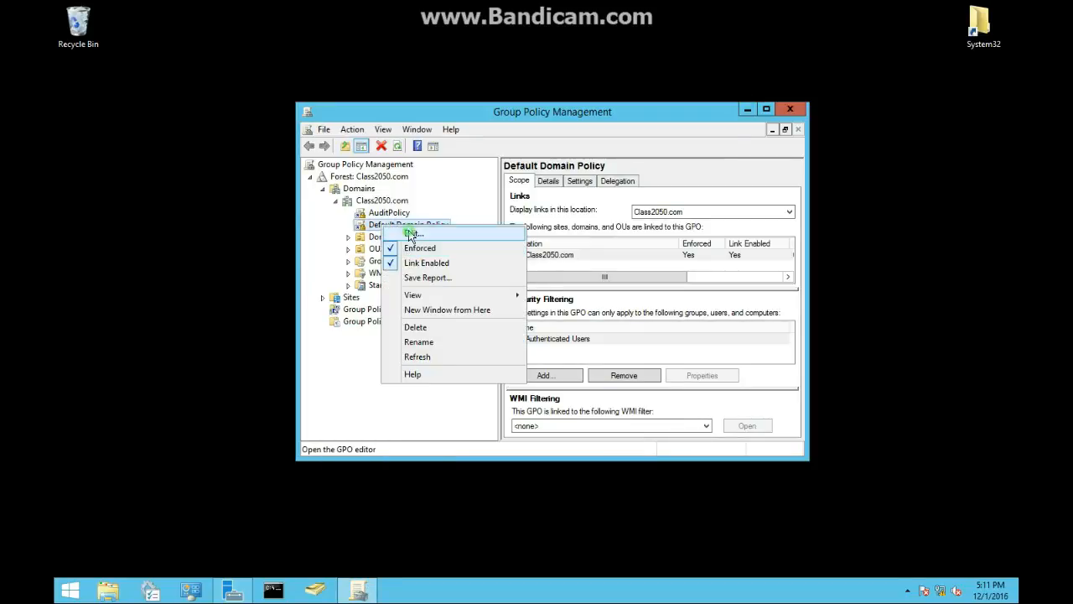
{"action": "left_click", "coordinate": [410, 235]}
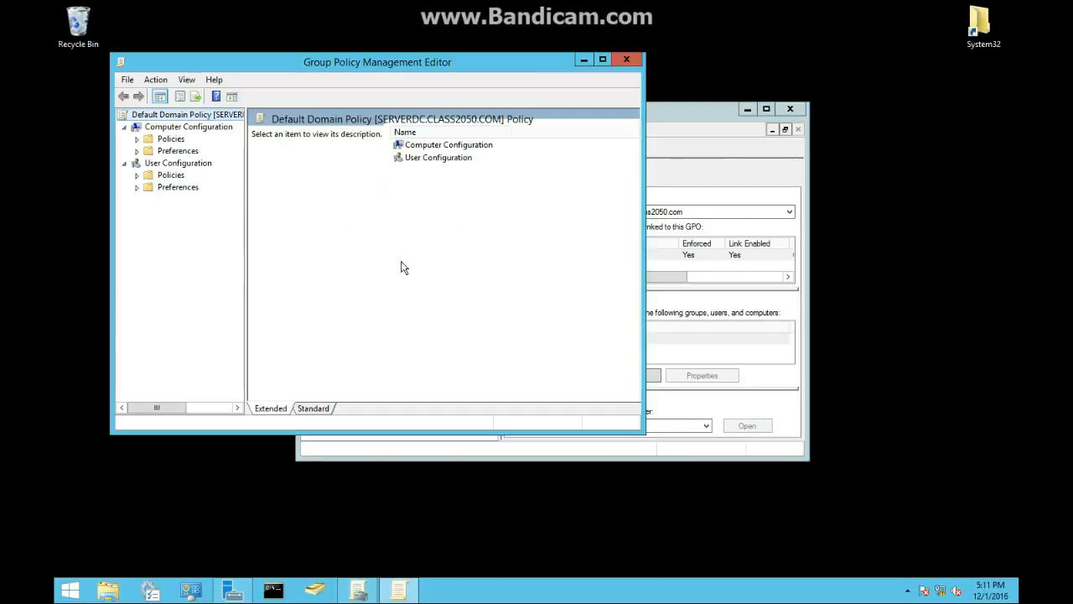
- Open the Logon script properties under User Configuration > Policies > Windows Settings > Scripts in the policy
{"action": "left_click", "coordinate": [137, 174]}
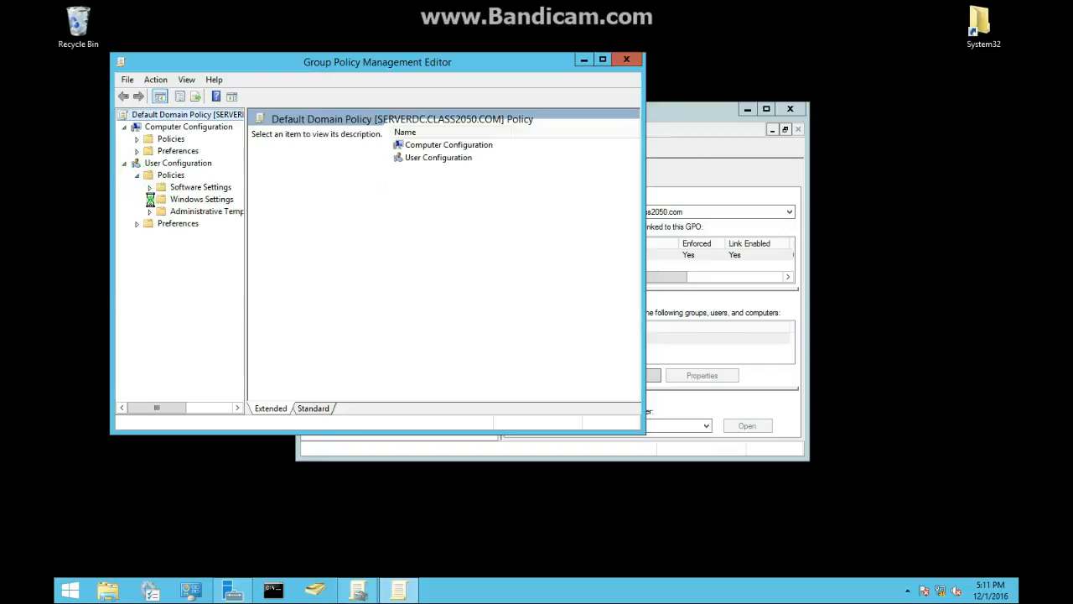
{"action": "left_click", "coordinate": [149, 198]}
{"action": "left_click", "coordinate": [189, 214]}
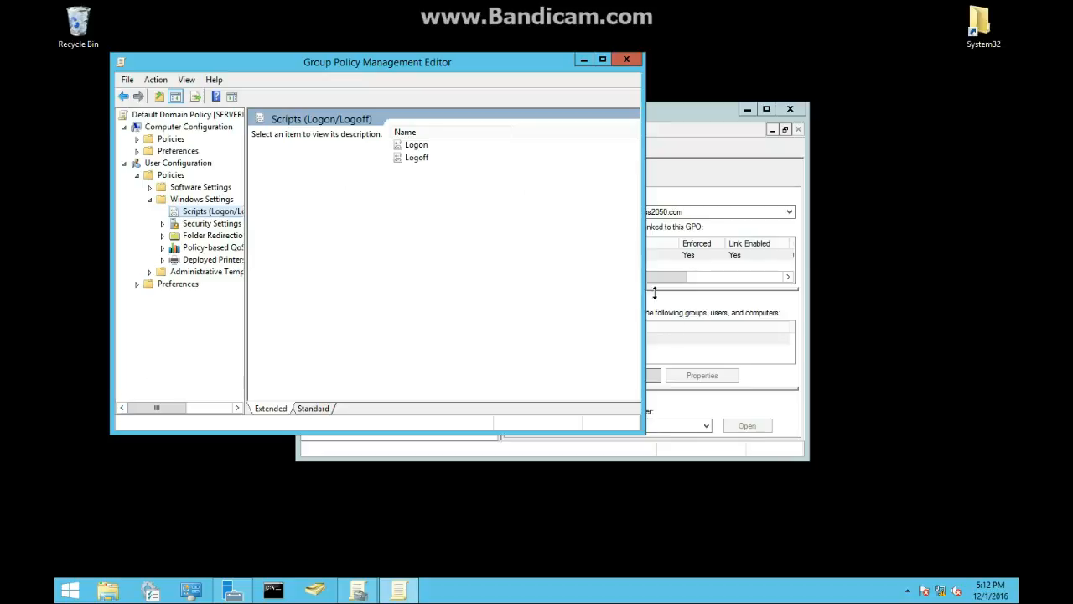
{"action": "left_click", "coordinate": [677, 329]}
{"action": "double_click", "coordinate": [402, 146]}
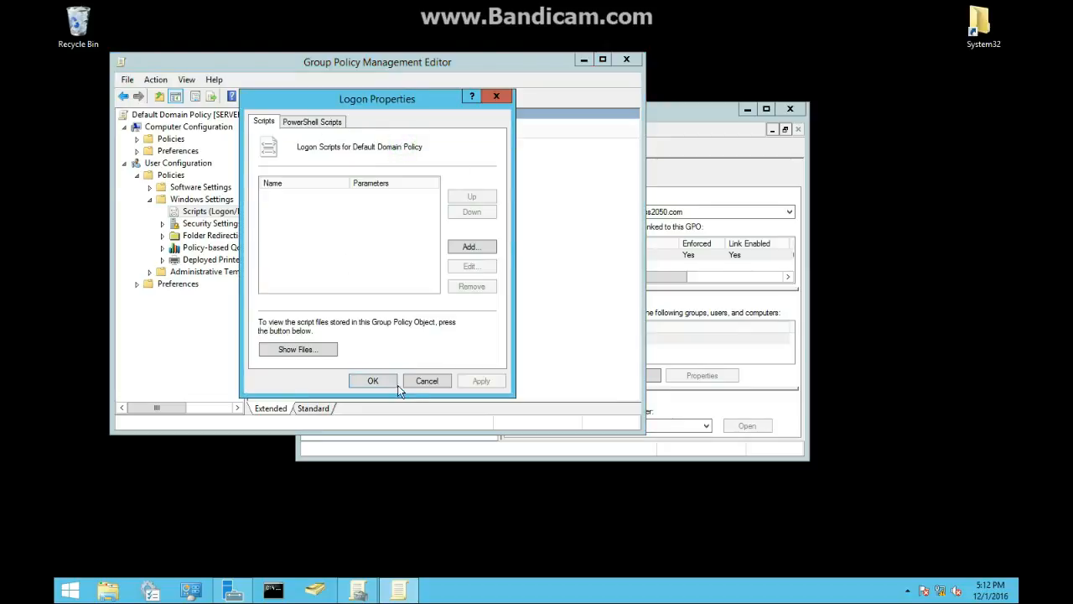
- Add \\SERVERDC\Scripts\mapdrive.bat as a logon script for the Default Domain Policy and confirm the properties
{"action": "left_click", "coordinate": [471, 246]}
{"action": "left_click", "coordinate": [485, 199]}
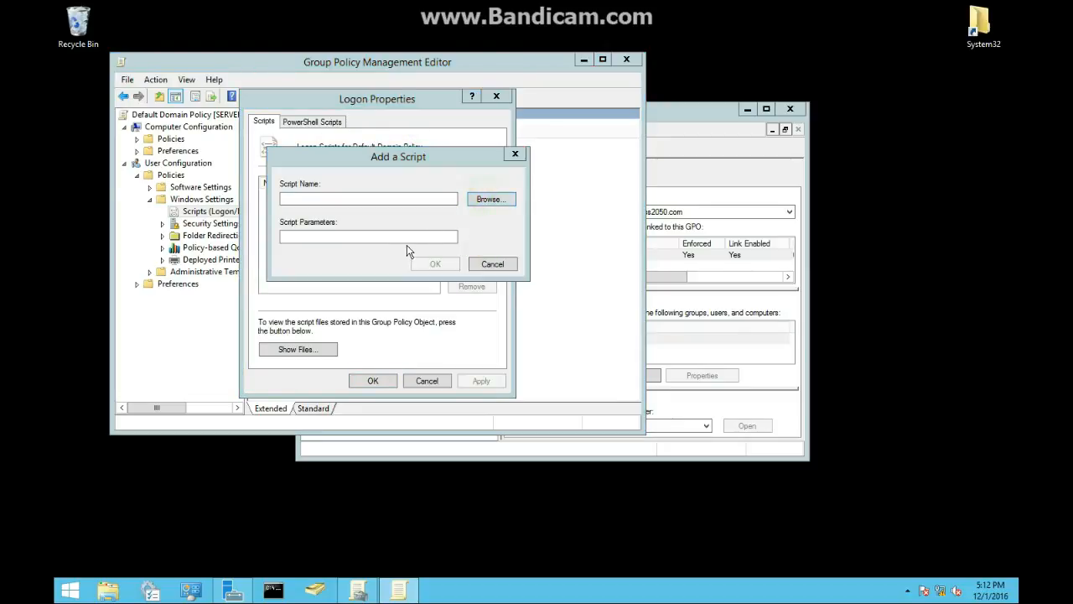
{"action": "left_click", "coordinate": [479, 204]}
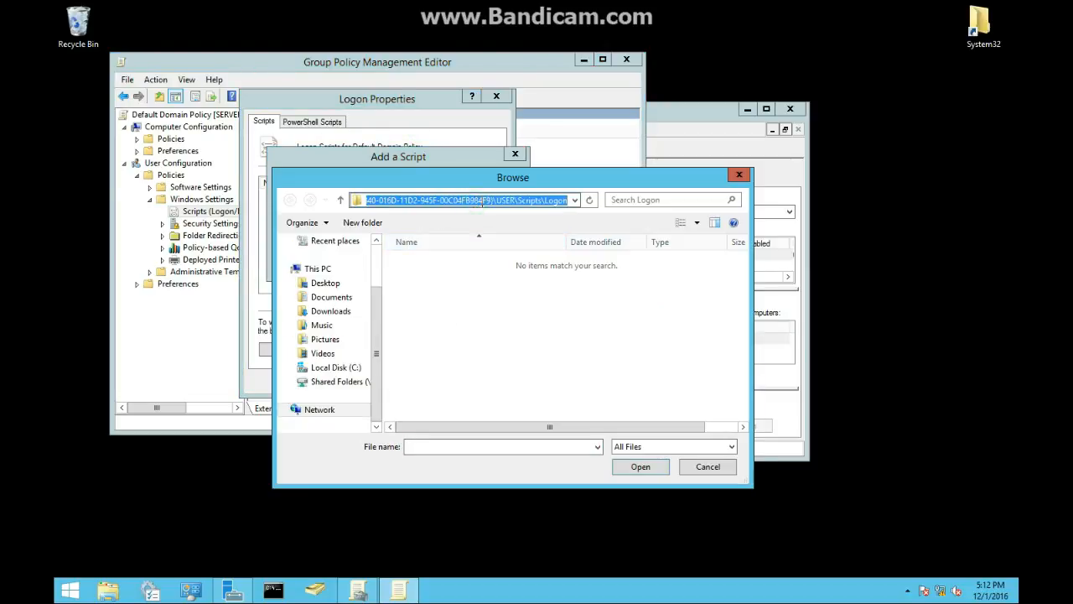
{"action": "type", "text": "\\\\SE"}
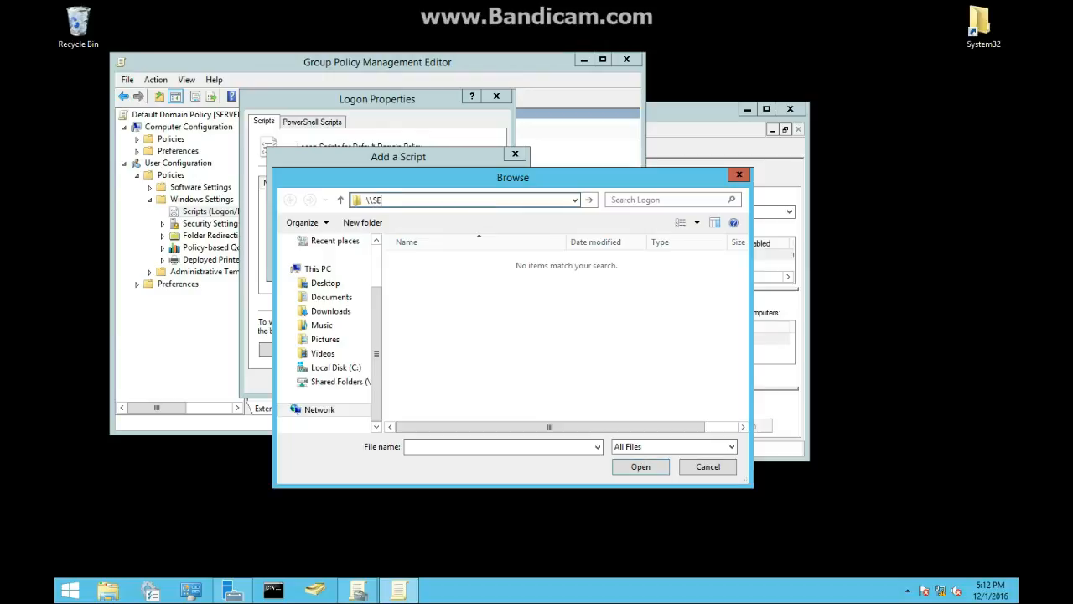
{"action": "type", "text": "RVERDC"}
{"action": "key", "text": "Return"}
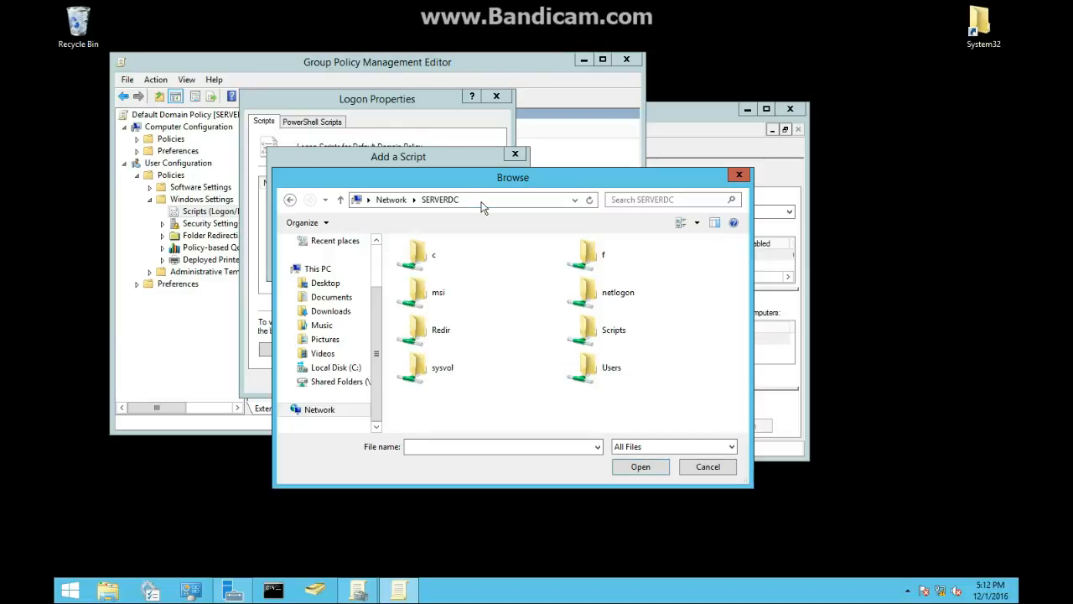
{"action": "double_click", "coordinate": [611, 332]}
{"action": "double_click", "coordinate": [469, 262]}
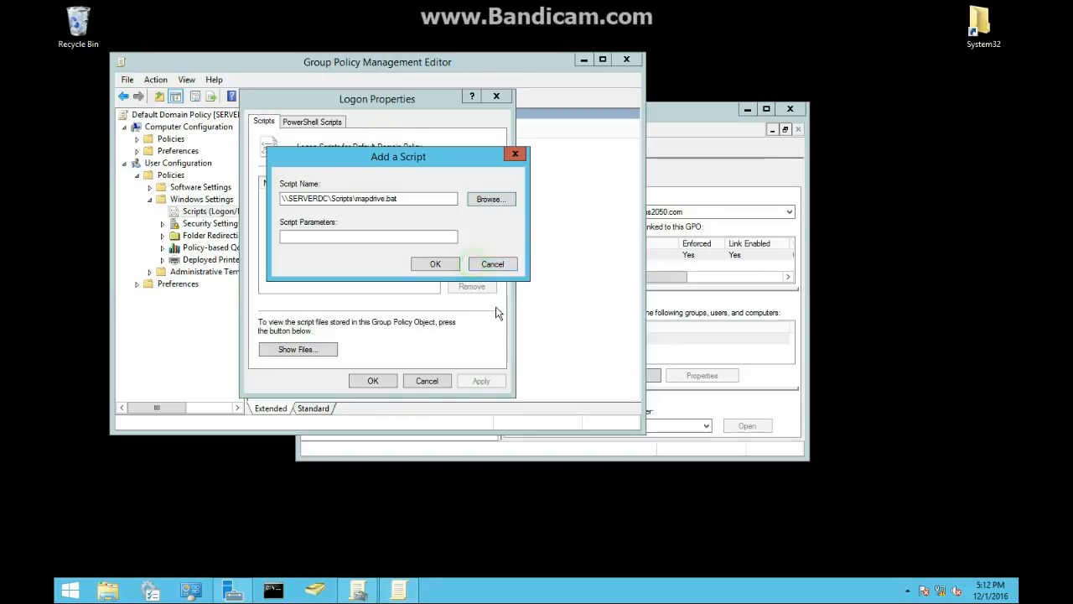
{"action": "left_click", "coordinate": [435, 265]}
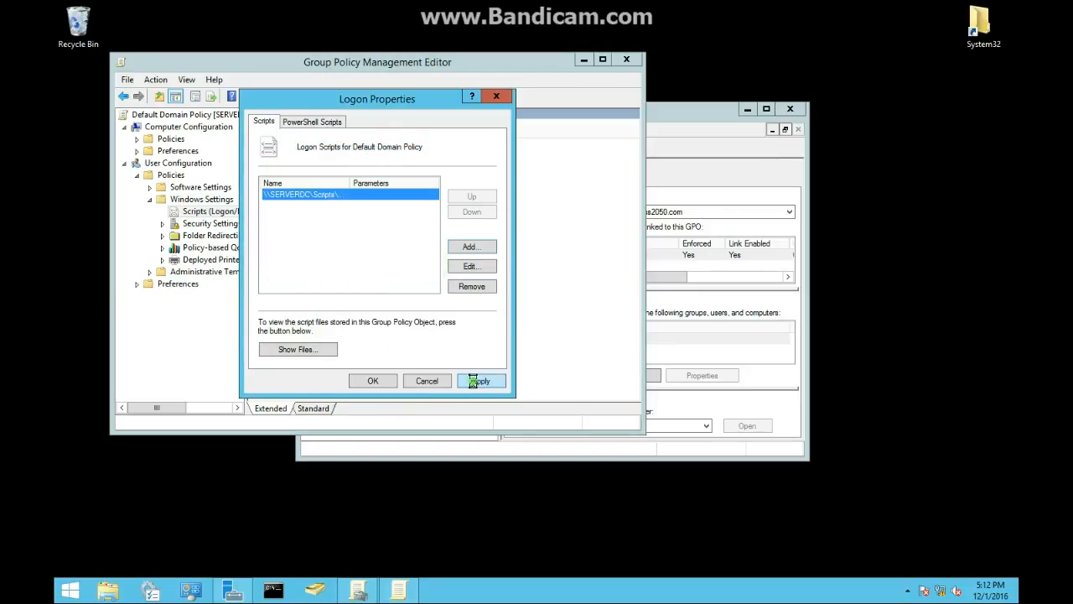
{"action": "left_click", "coordinate": [390, 381]}
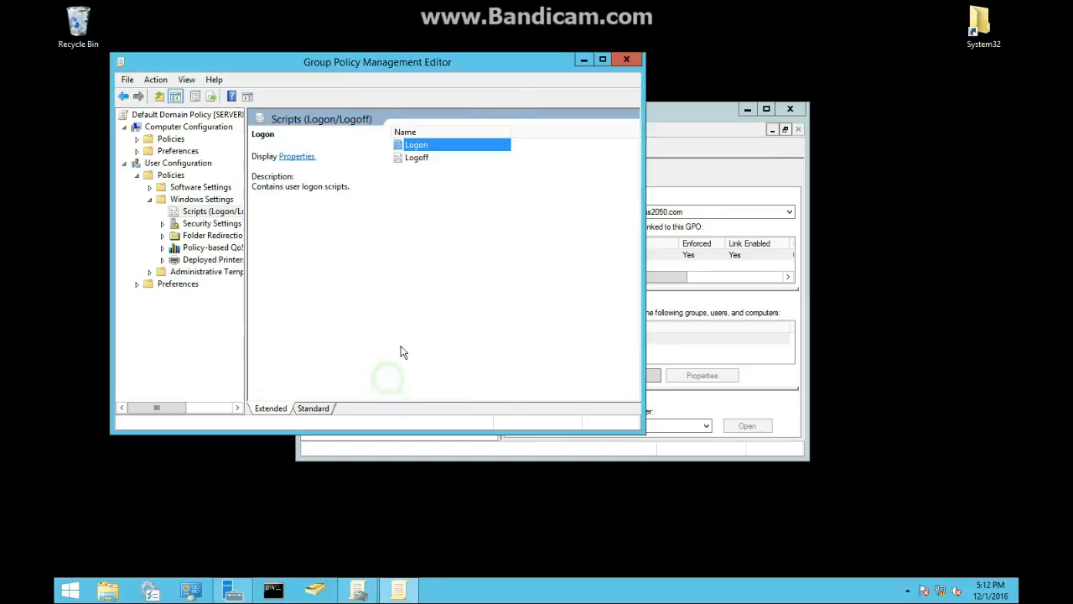
{"action": "left_click", "coordinate": [434, 283]}
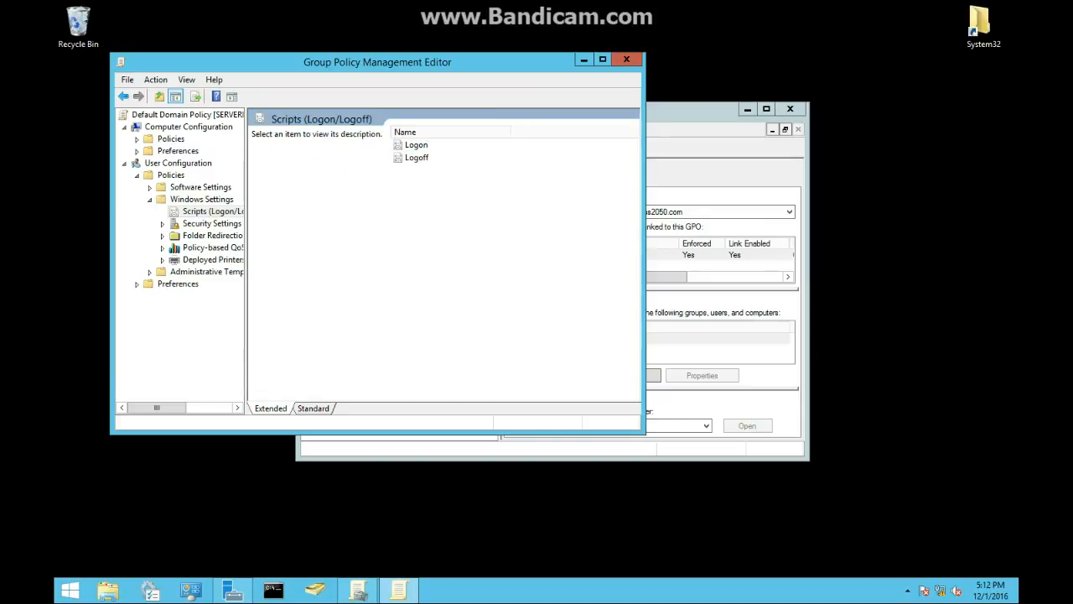
- Run gpupdate in the administrator Command Prompt to refresh Group Policy
{"action": "left_click", "coordinate": [273, 590]}
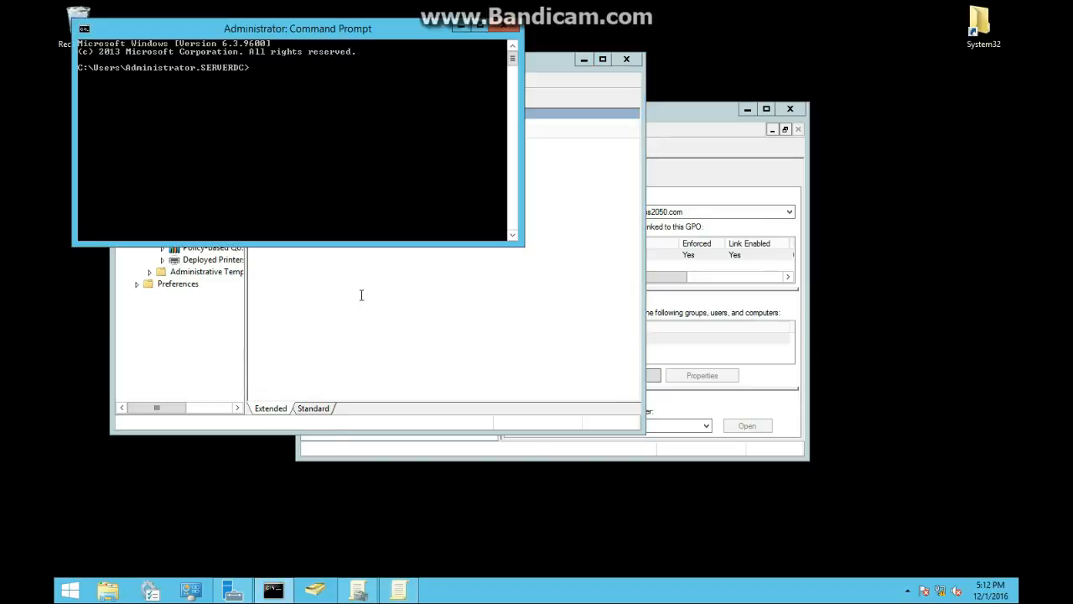
{"action": "type", "text": "go"}
{"action": "type", "text": "pupdate"}
{"action": "key", "text": "Return"}
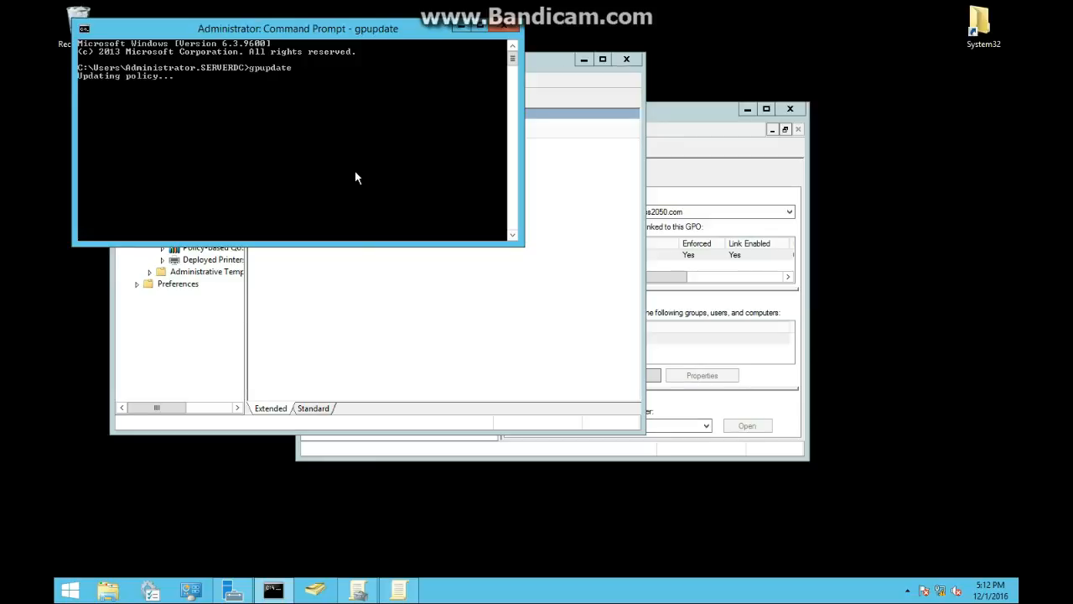
{"action": "left_click", "coordinate": [399, 554]}
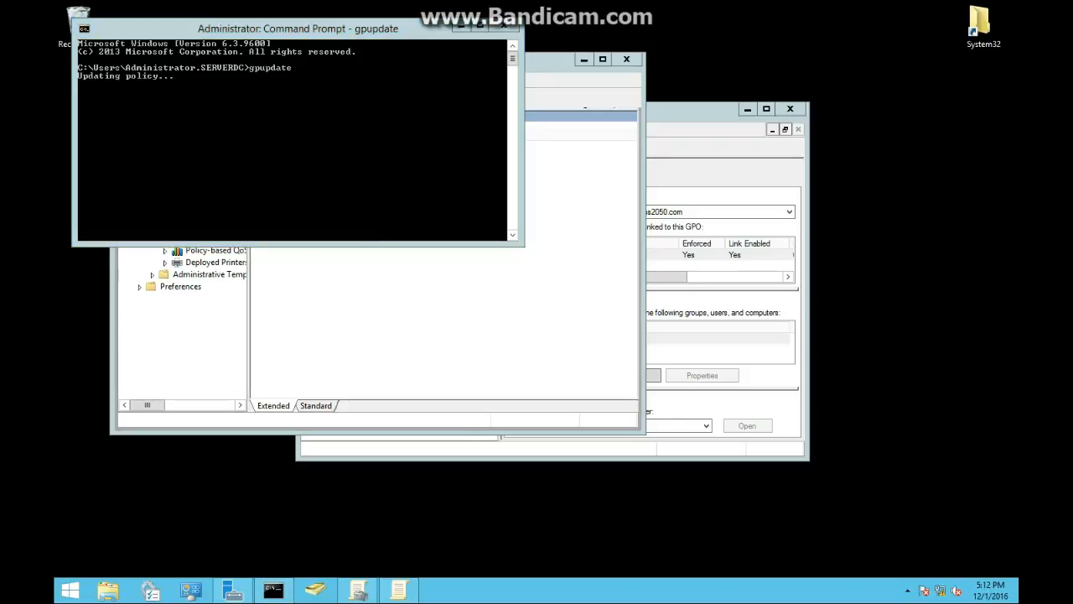